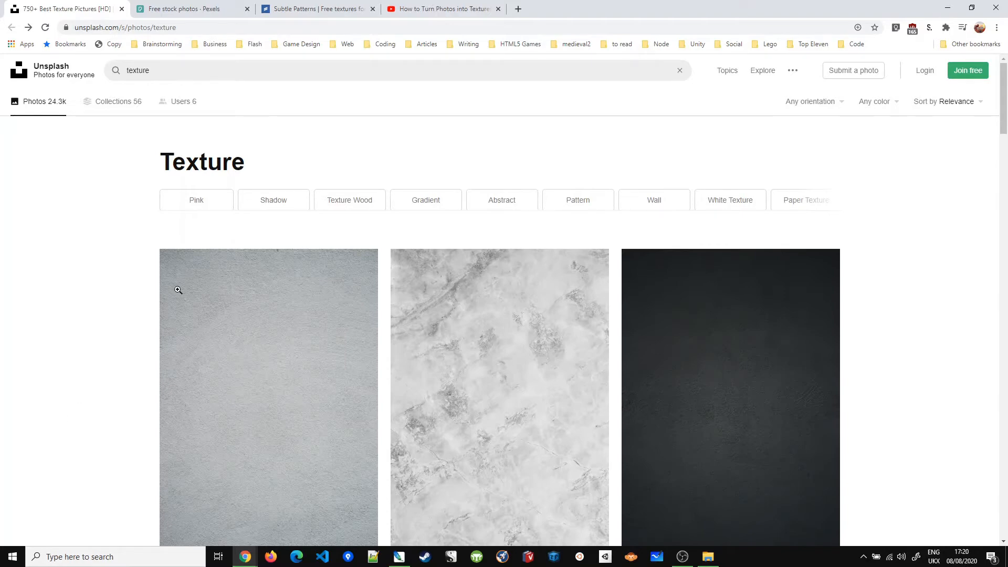
# - Look through the texture photos on Unsplash, the stock photos on Pexels and the Subtle Patterns page
pyautogui.scroll(-8, 167, 221)
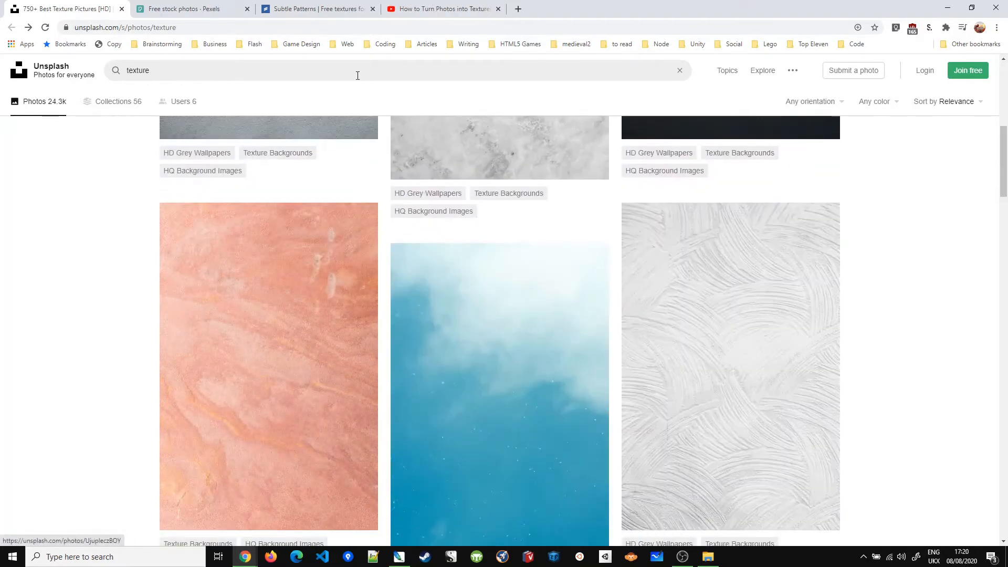
pyautogui.click(187, 9)
pyautogui.scroll(-5, 192, 298)
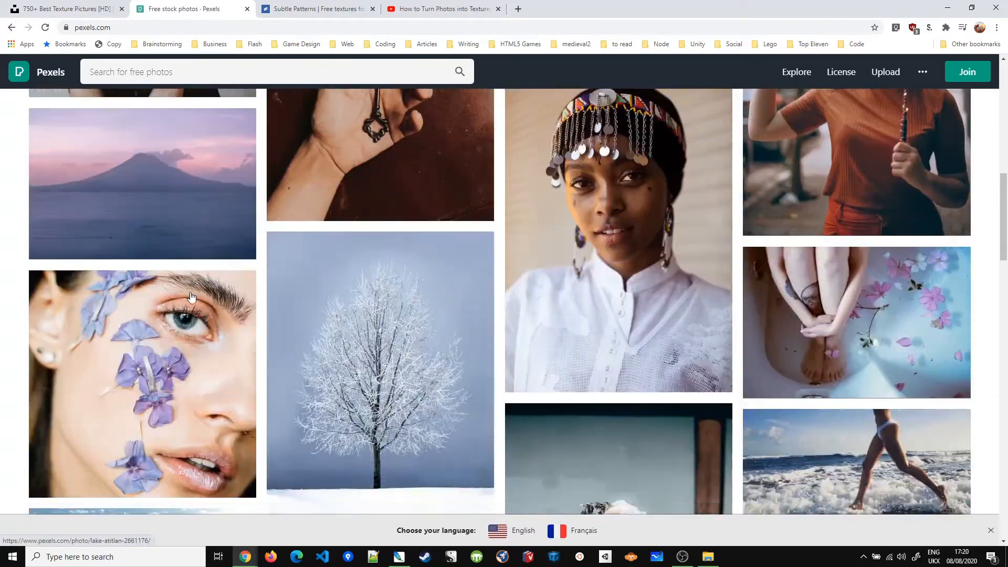
pyautogui.scroll(5, 191, 298)
pyautogui.click(315, 9)
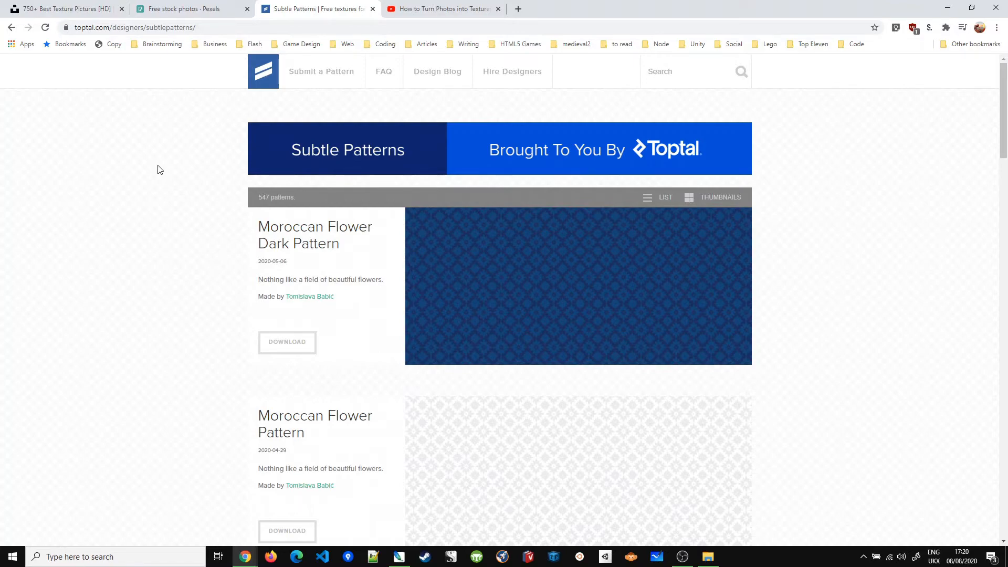
# - Browse more Unsplash texture photos and preview the YouTube tutorial on turning photos into textures at 3:55
pyautogui.click(89, 9)
pyautogui.scroll(-6, 560, 287)
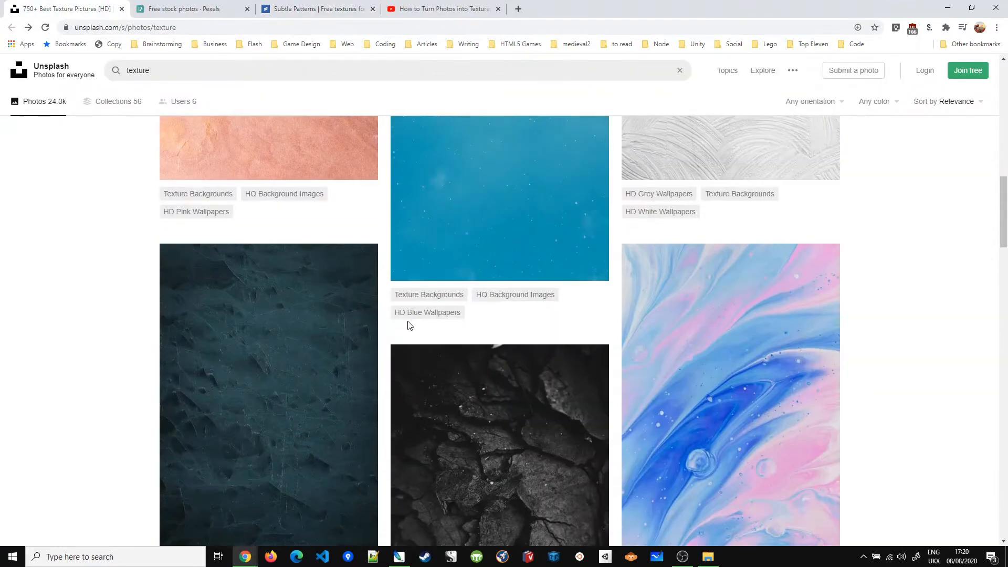
pyautogui.scroll(-3, 409, 325)
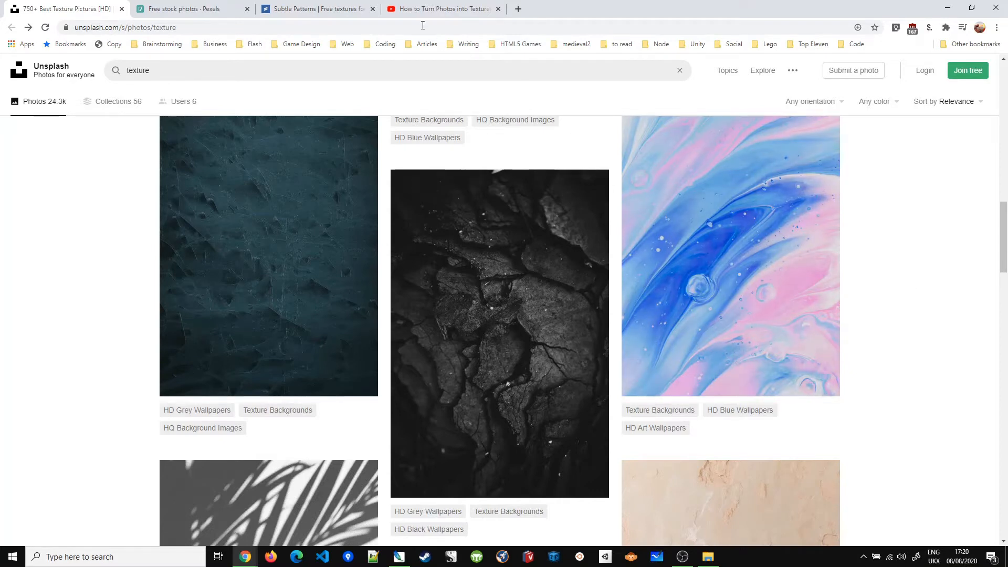
pyautogui.click(444, 9)
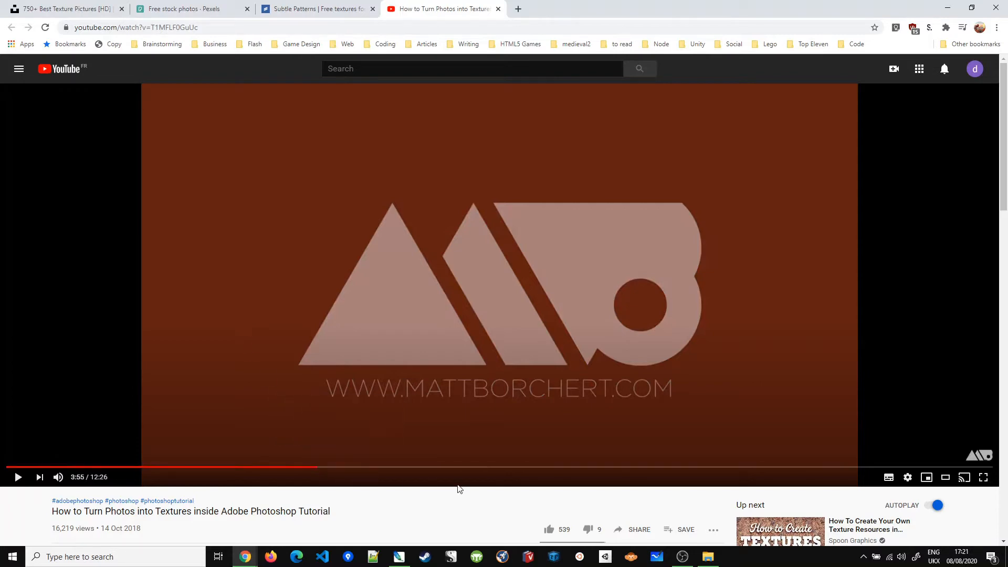
pyautogui.click(317, 466)
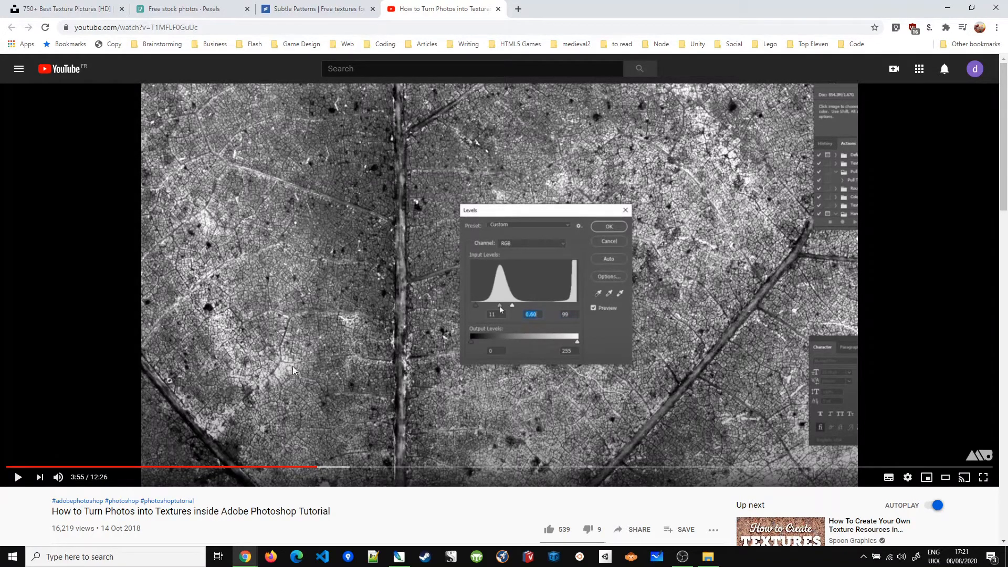
# - Switch to Photoshop, restore the minimized Watchmen cover document and move its window clear of the toolbox
pyautogui.click(399, 557)
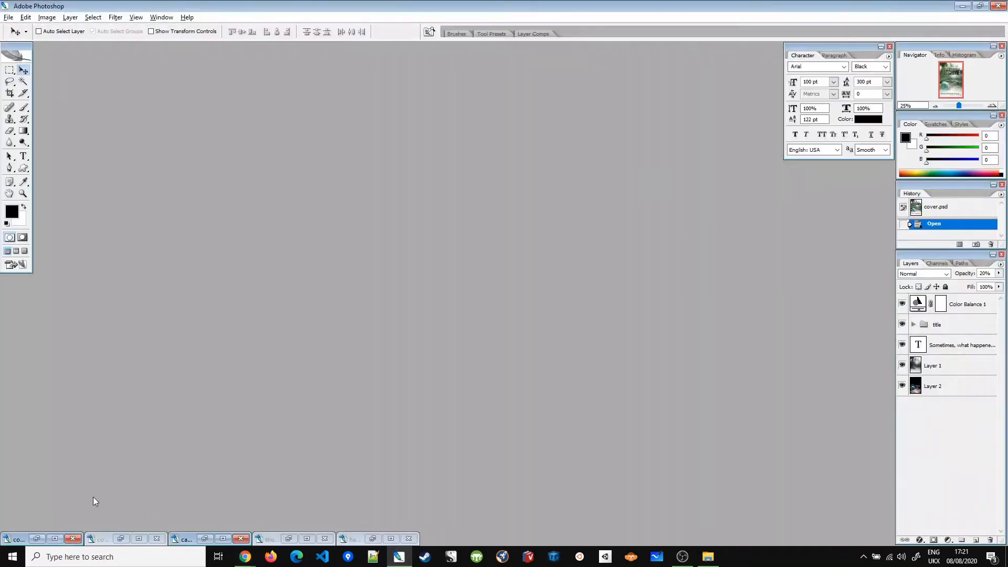
pyautogui.click(37, 539)
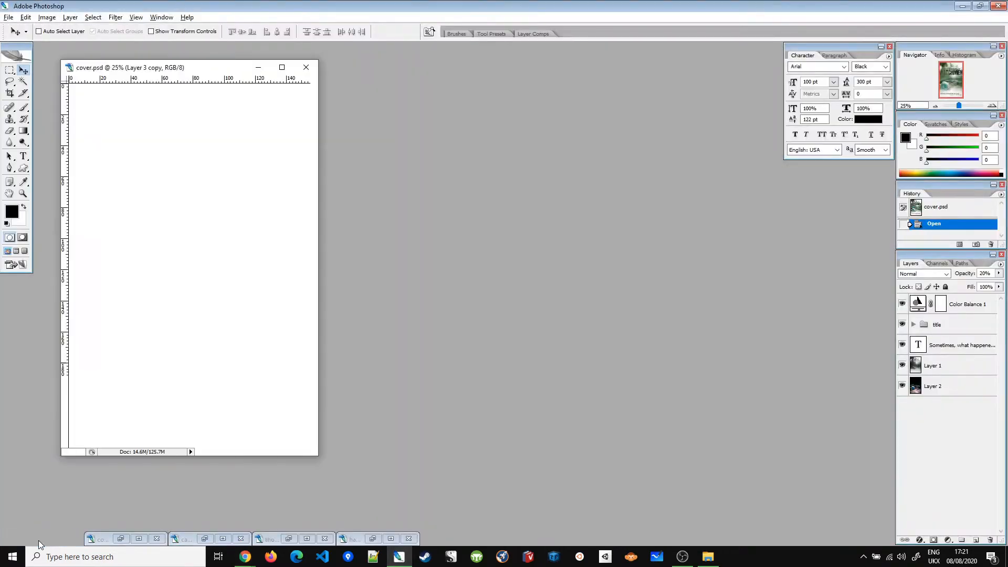
pyautogui.moveTo(149, 68); pyautogui.dragTo(243, 67)
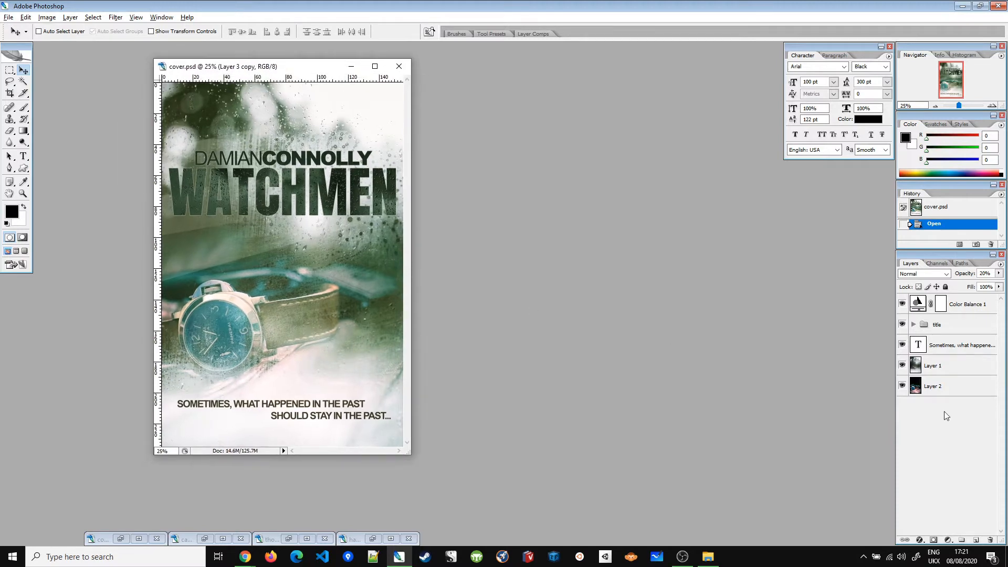
# - Inspect the Watchmen cover by isolating Layer 2 and Layer 1 in turn, and show all its layers again
pyautogui.click(901, 304)
pyautogui.moveTo(901, 304); pyautogui.dragTo(902, 369)
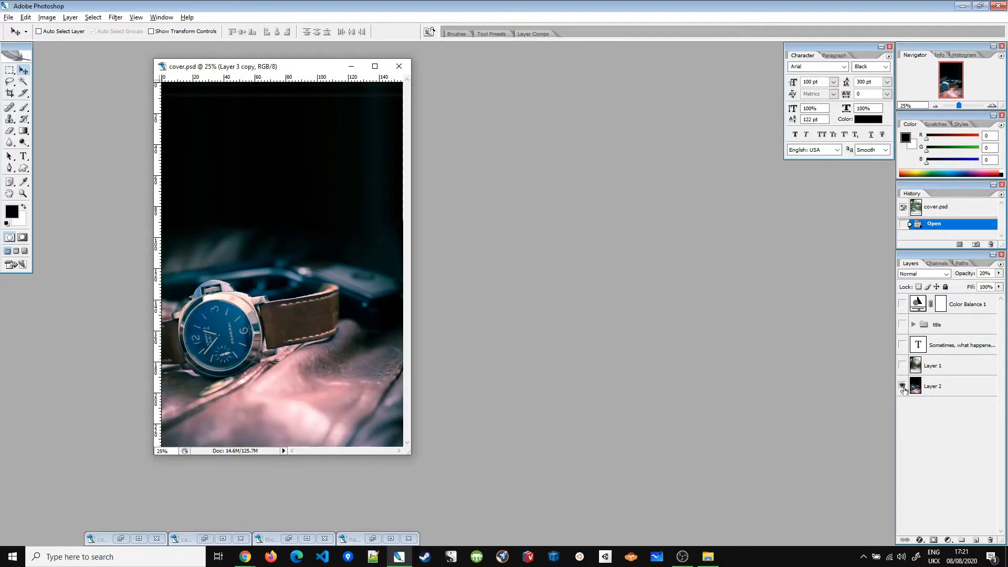
pyautogui.click(902, 386)
pyautogui.click(903, 365)
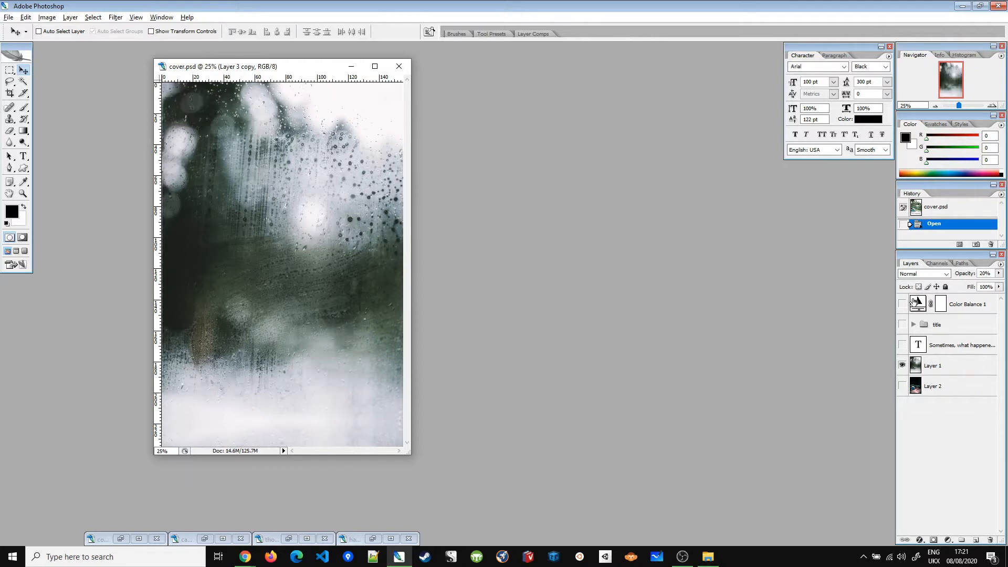
pyautogui.click(902, 386)
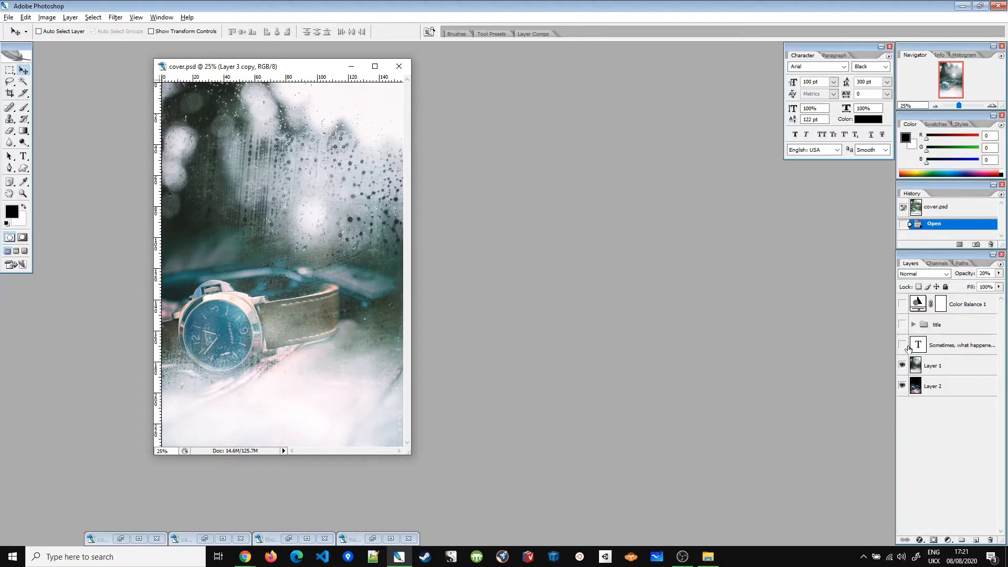
pyautogui.moveTo(902, 346); pyautogui.dragTo(903, 305)
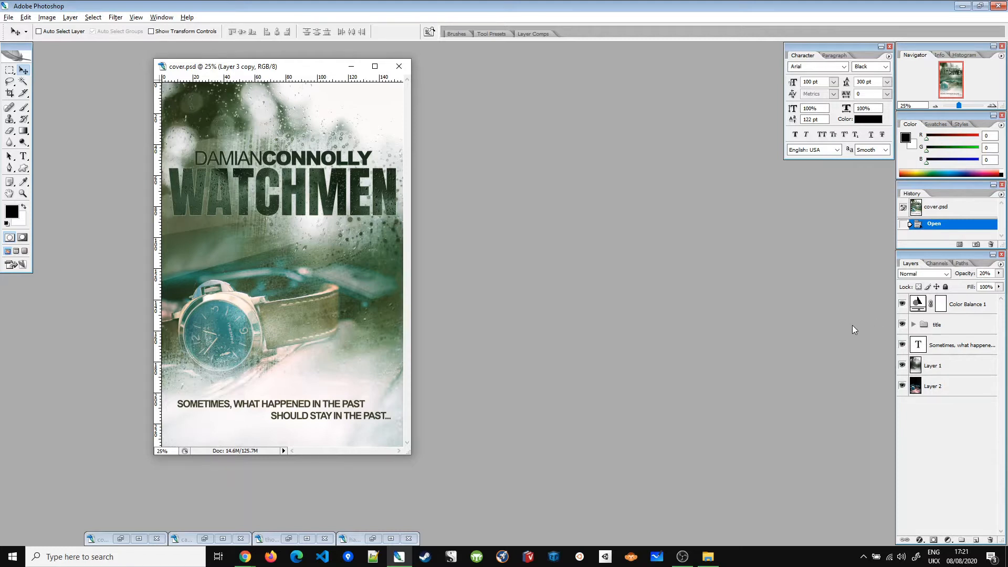
# - Swap the Watchmen cover for The Lost City cover and examine its textured title at 66.7% in an enlarged window
pyautogui.click(352, 67)
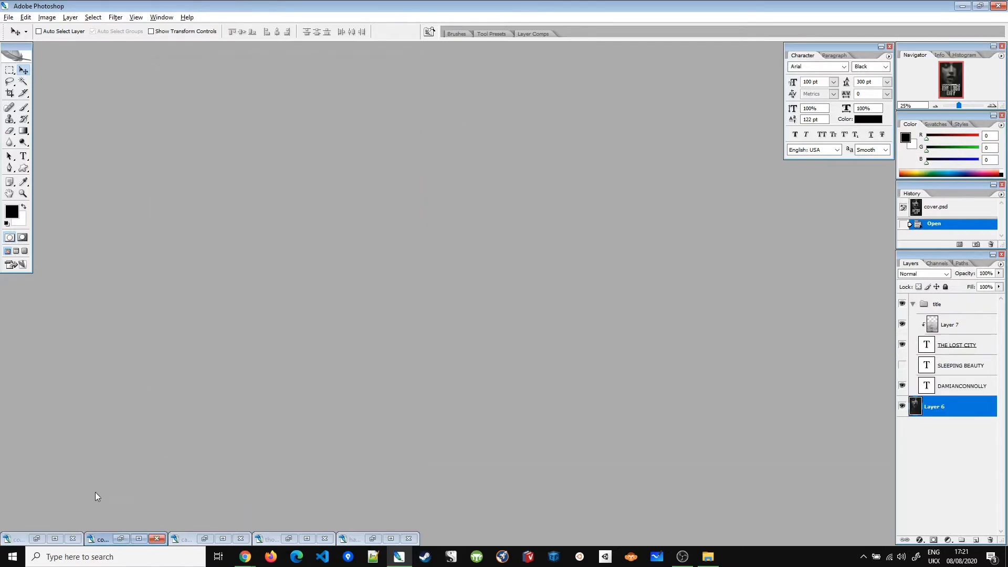
pyautogui.click(121, 539)
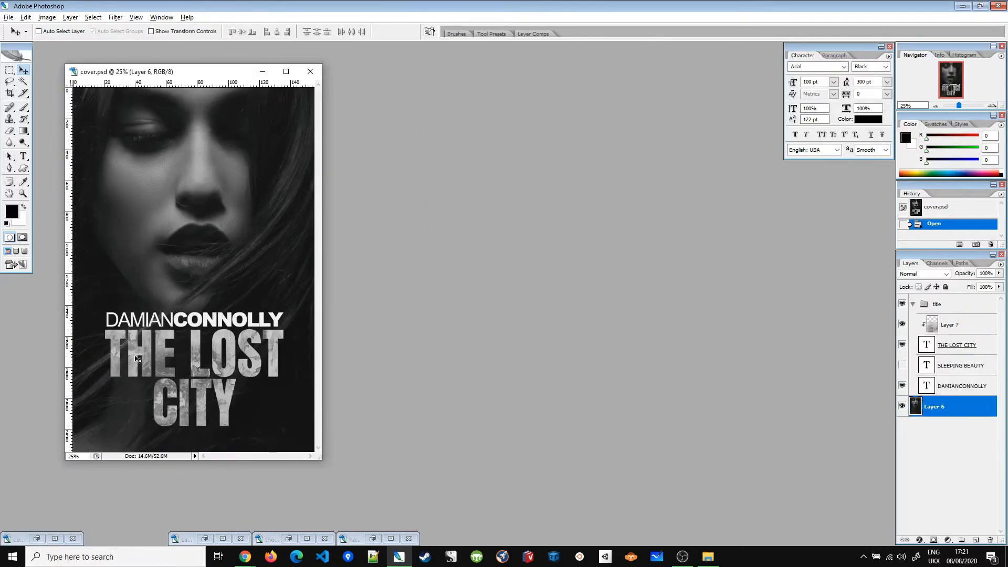
pyautogui.hotkey('ctrl', '+')
pyautogui.hotkey('ctrl', '+')
pyautogui.hotkey('ctrl', '+')
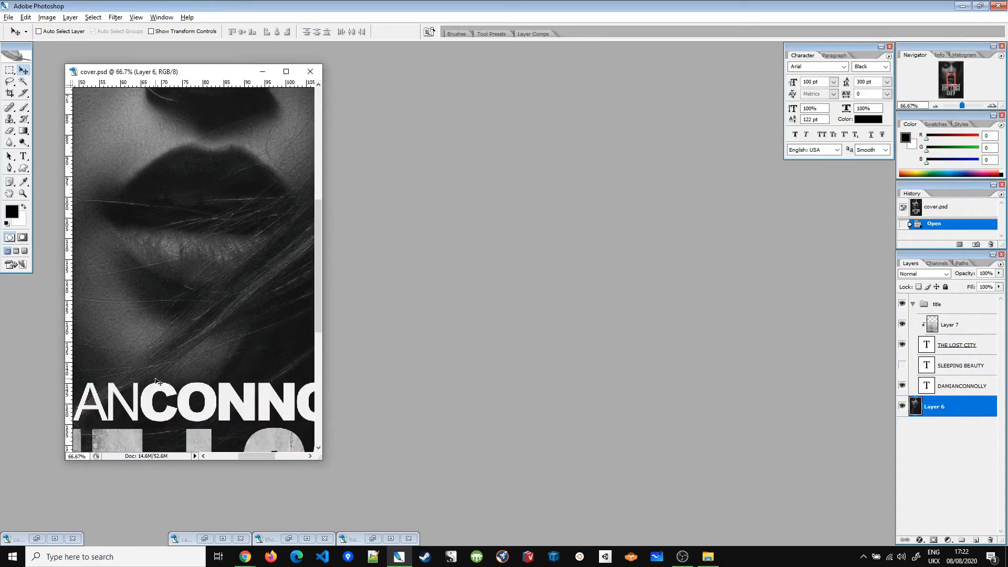
pyautogui.moveTo(322, 458); pyautogui.dragTo(778, 545)
pyautogui.scroll(-1, 551, 282)
pyautogui.scroll(-3, 551, 282)
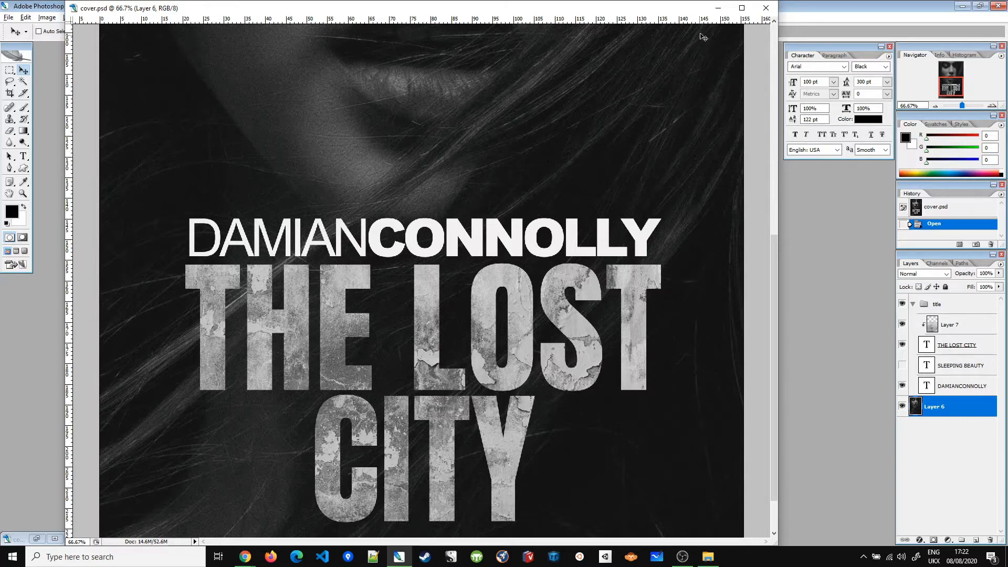
pyautogui.click(718, 8)
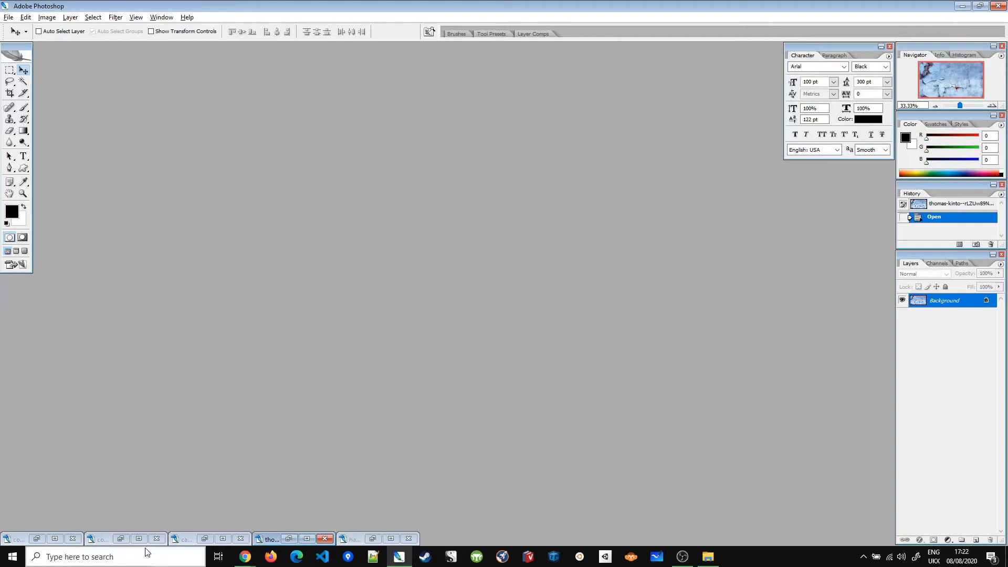
# - Restore the cabin.psd document and briefly show Layer 4 with the handwritten title before hiding it again
pyautogui.doubleClick(197, 542)
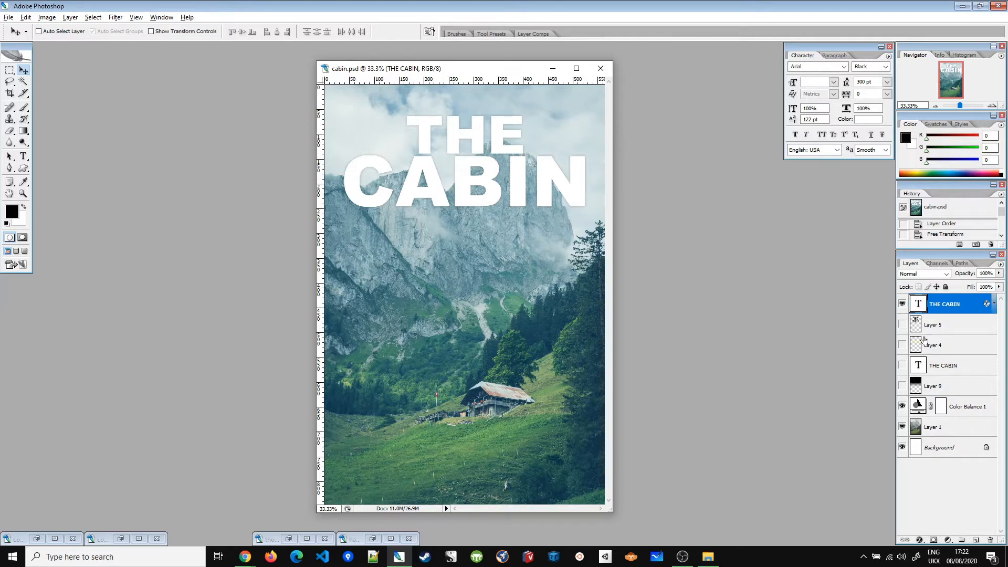
pyautogui.click(902, 346)
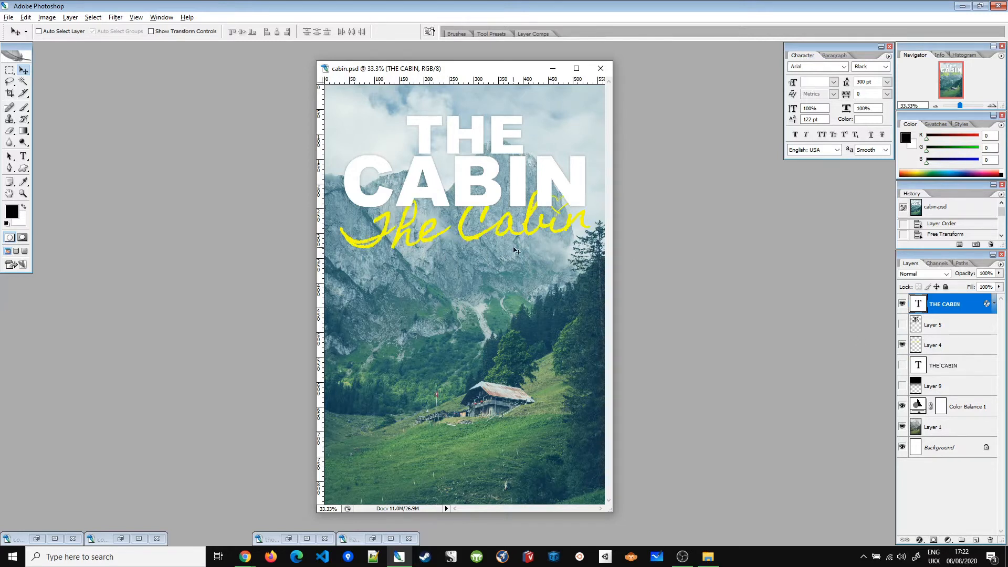
pyautogui.click(900, 345)
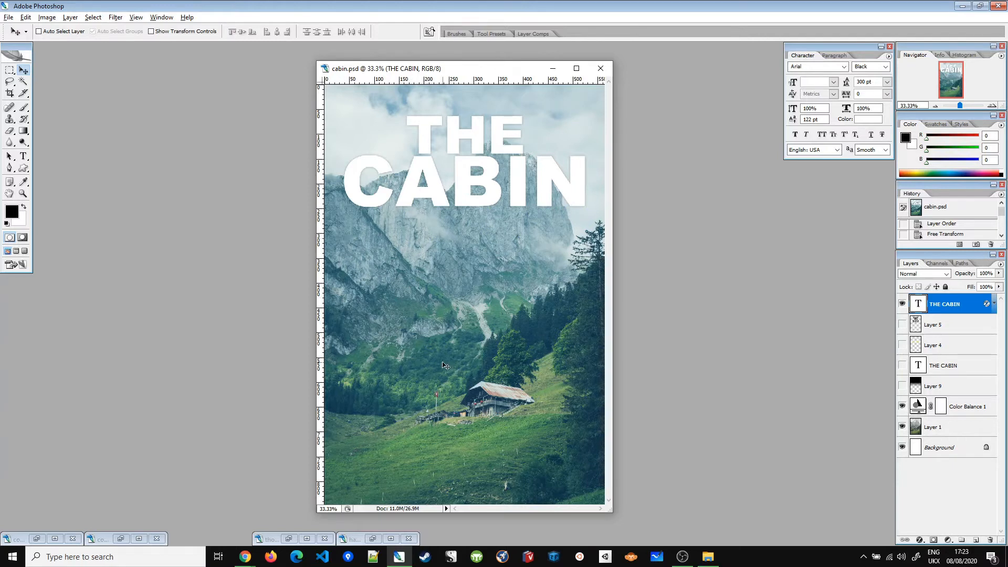
# - Switch to Chrome, search Unsplash for "wood texture" and browse the results
pyautogui.click(245, 557)
pyautogui.click(277, 506)
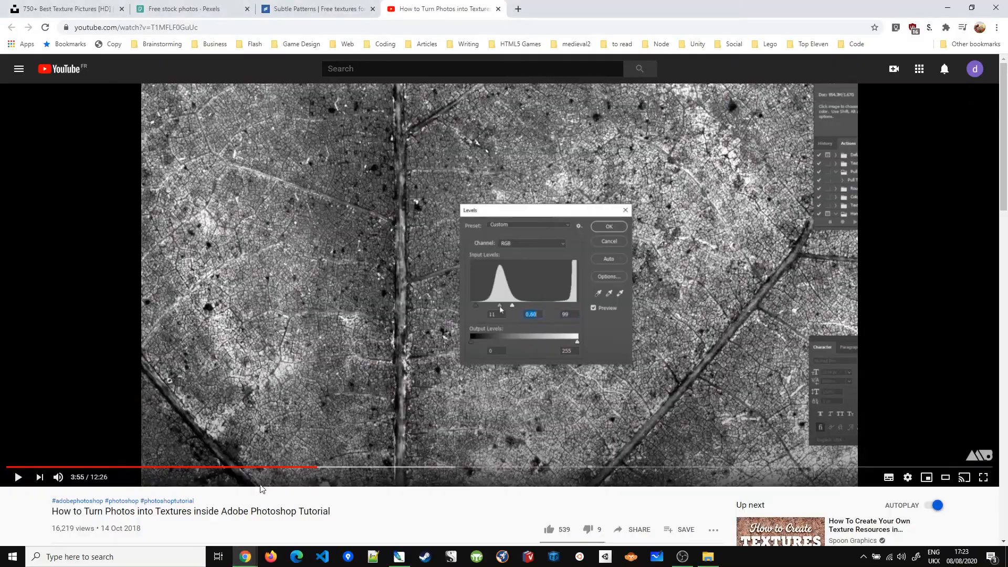
pyautogui.click(97, 9)
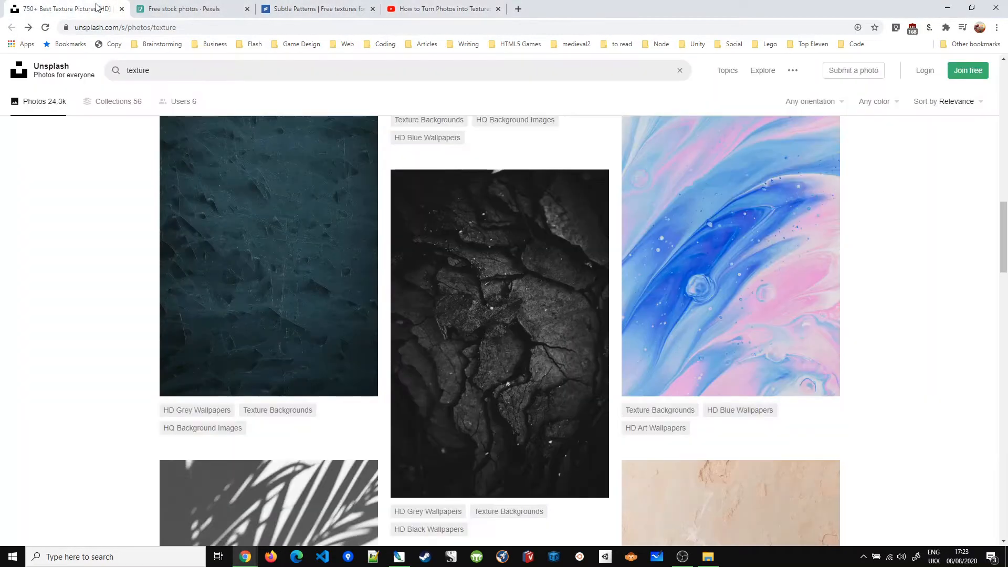
pyautogui.scroll(10, 364, 317)
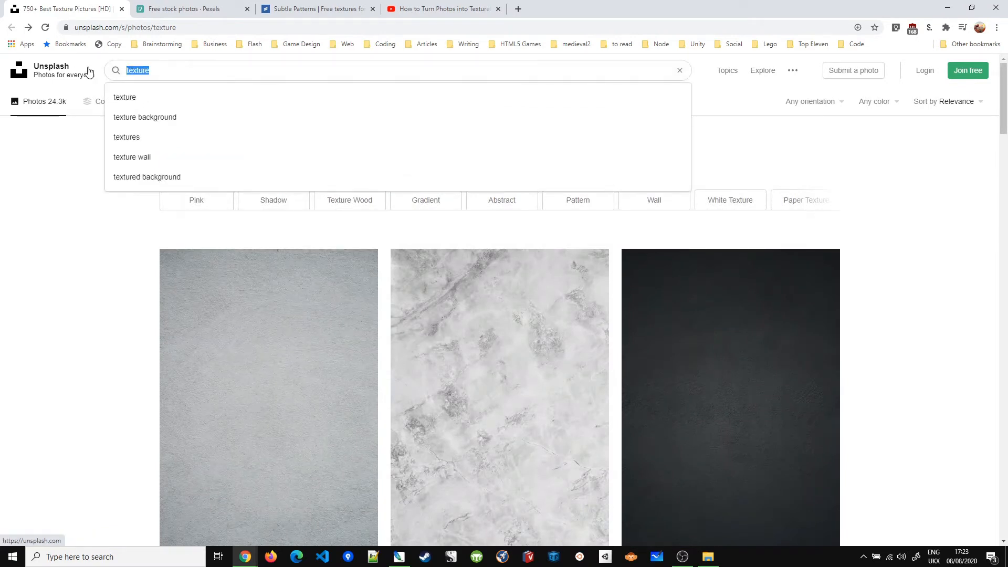
pyautogui.write('wood texture')
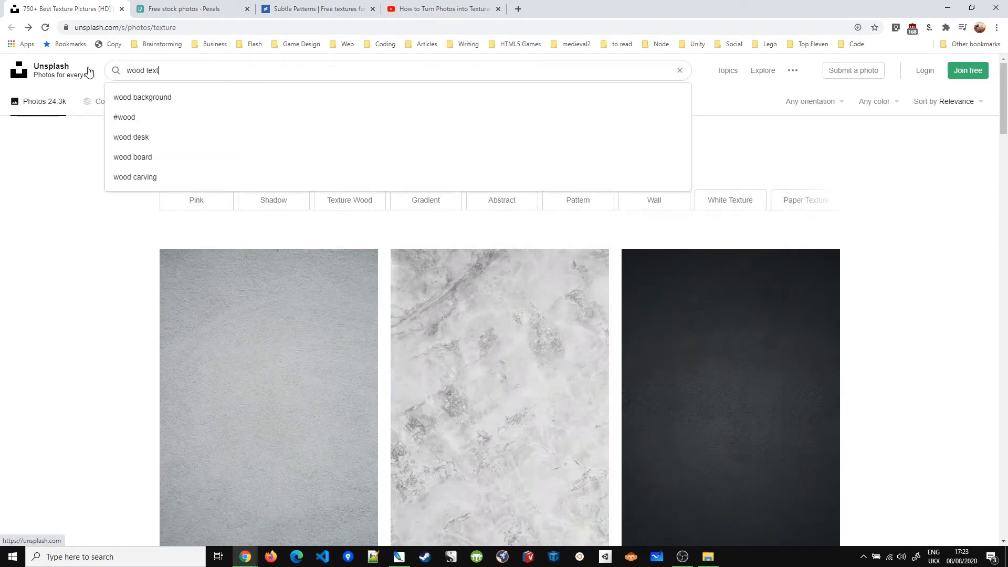
pyautogui.press('Return')
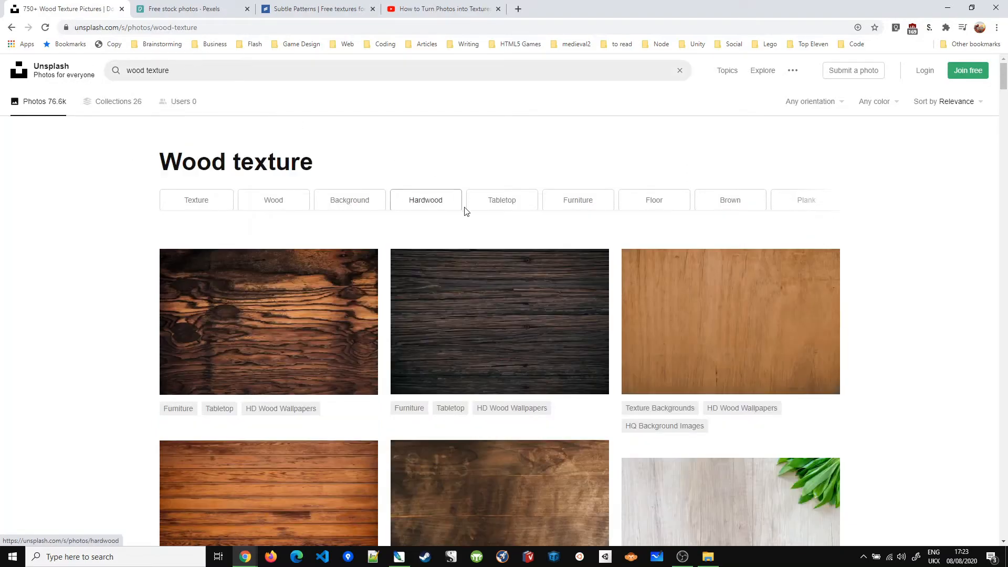
pyautogui.scroll(-15, 446, 241)
pyautogui.scroll(15, 446, 242)
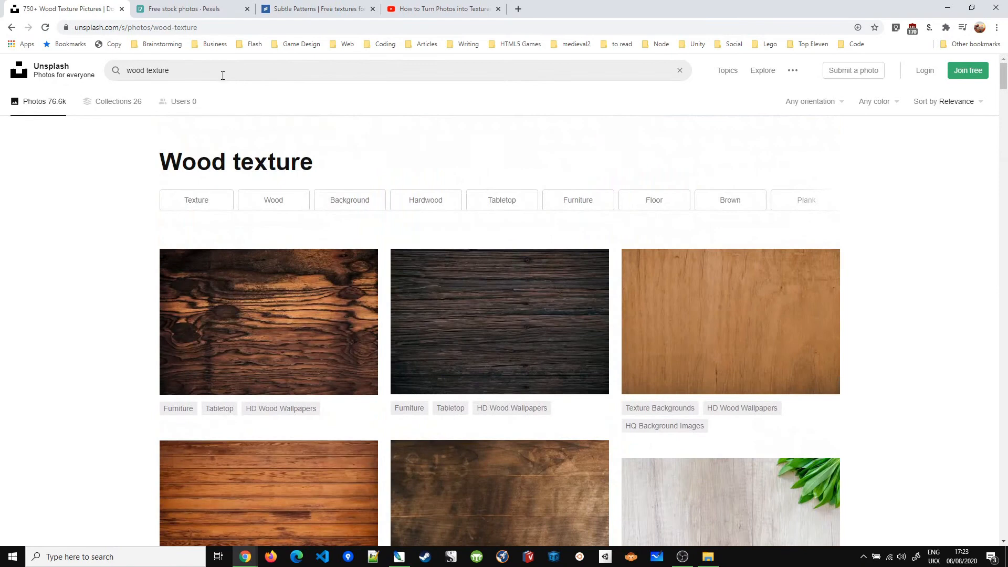
# - Browse Unsplash photos for "peeling paint texture" and return to the cabin cover in Photoshop
pyautogui.click(222, 75)
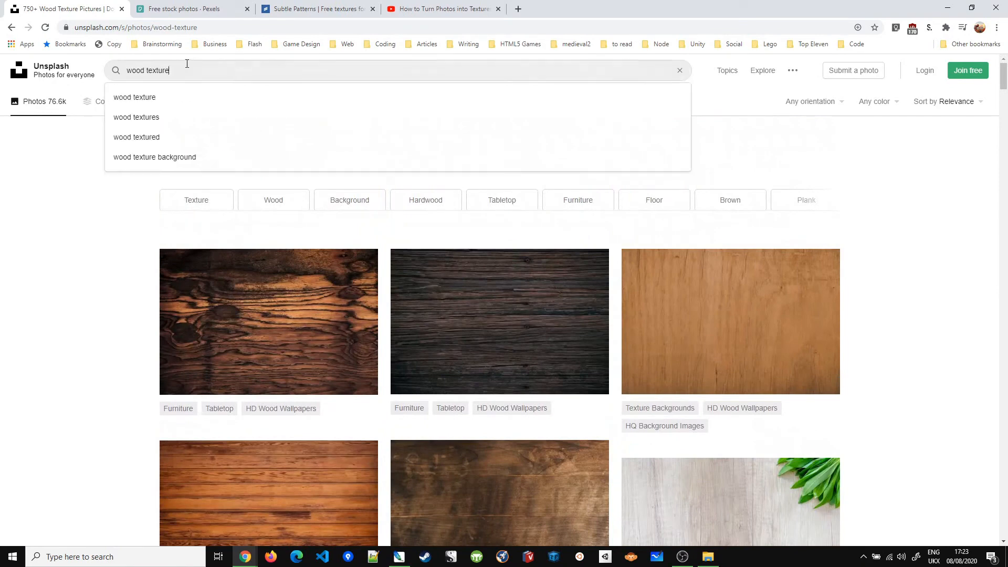
pyautogui.doubleClick(142, 70)
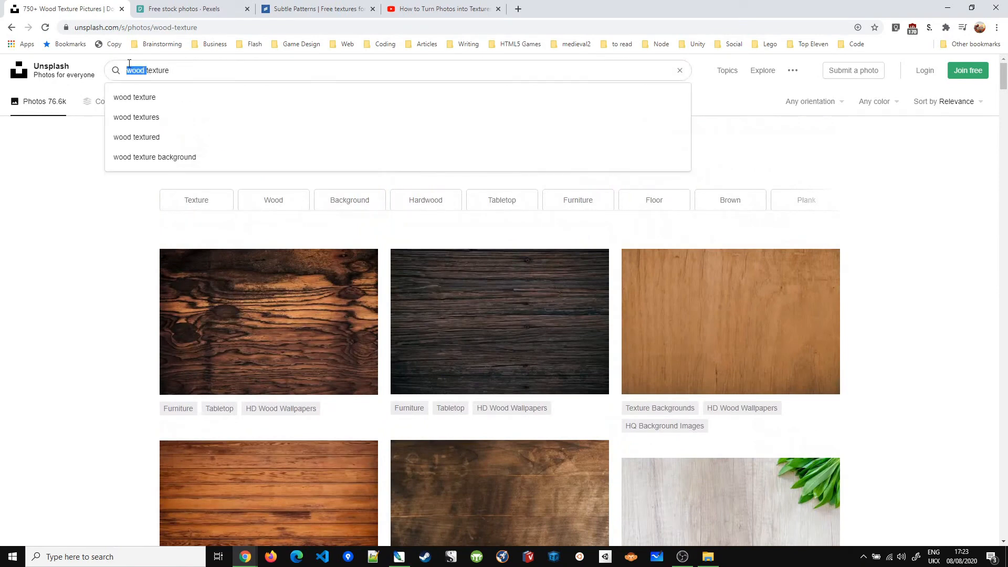
pyautogui.write('peeling ')
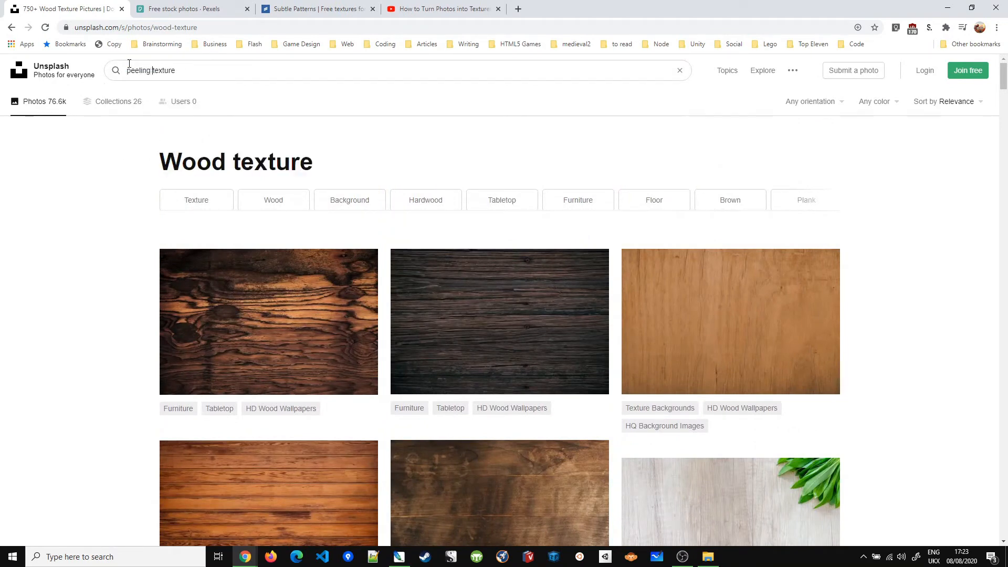
pyautogui.write('paint')
pyautogui.press('Return')
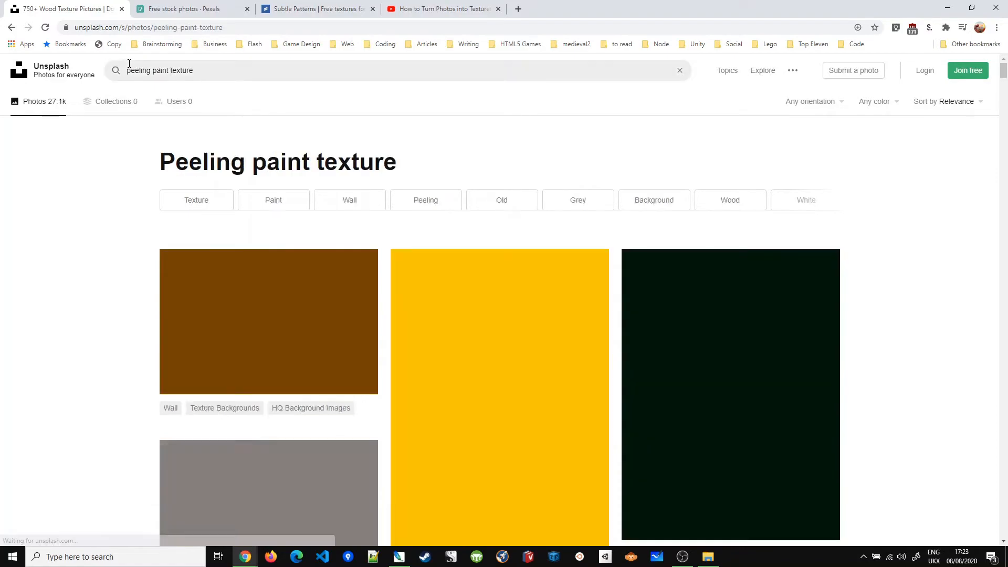
pyautogui.scroll(-5, 168, 137)
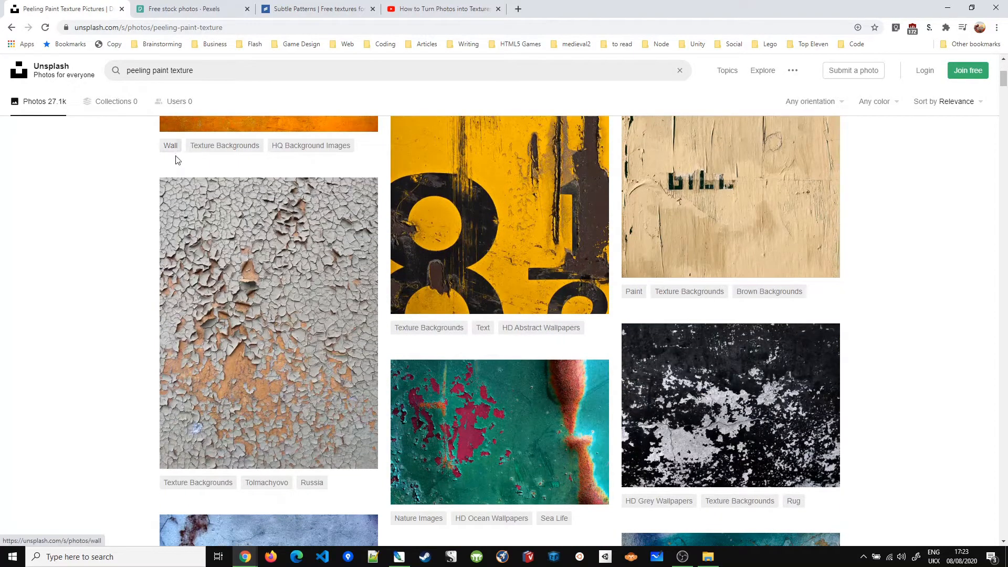
pyautogui.scroll(-8, 176, 158)
pyautogui.scroll(3, 265, 244)
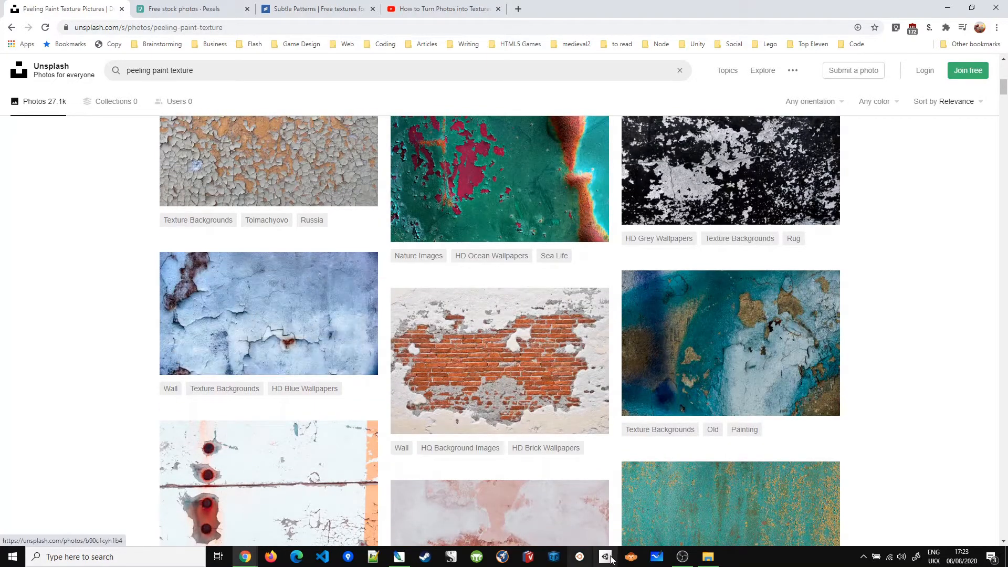
pyautogui.click(399, 556)
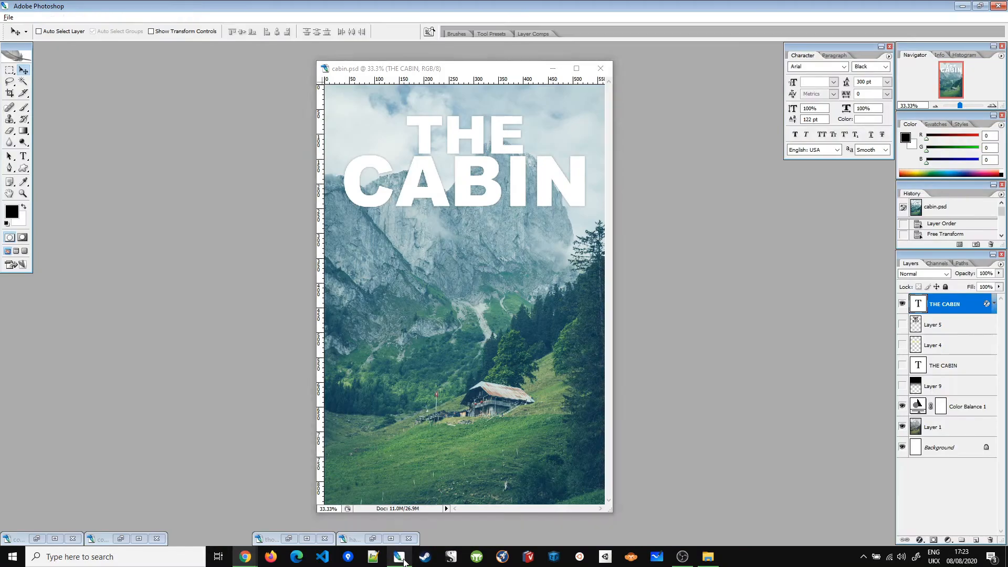
# - Restore the blue peeling-paint photo, copy its entire canvas and paste it into cabin.psd as a new layer
pyautogui.click(289, 539)
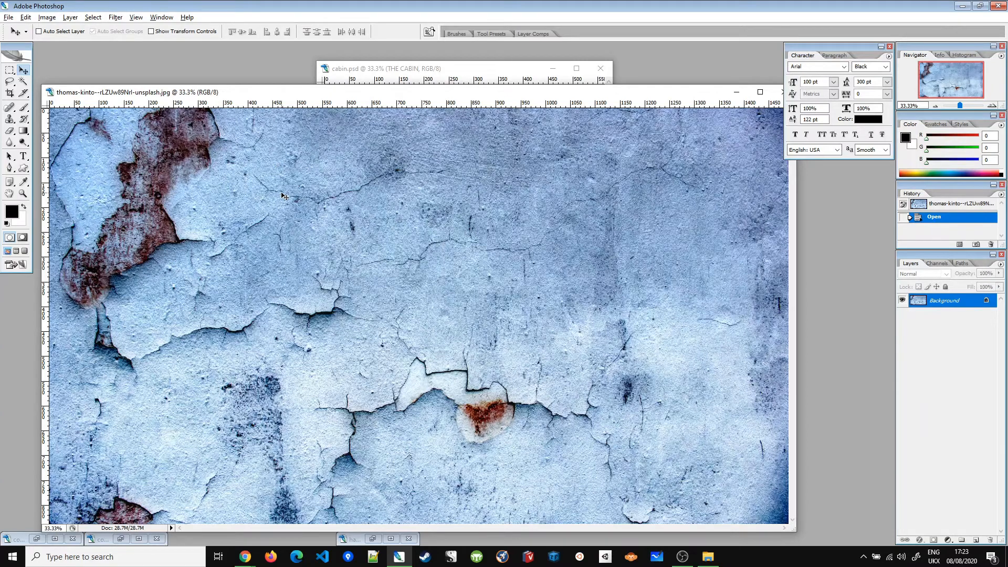
pyautogui.hotkey('ctrl', 'a')
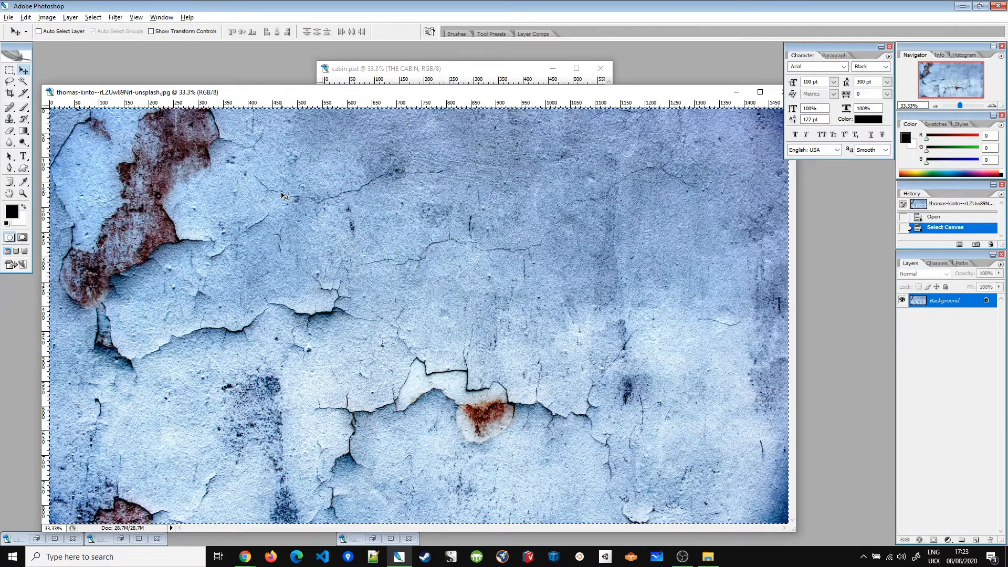
pyautogui.hotkey('ctrl', 'c')
pyautogui.click(439, 63)
pyautogui.hotkey('ctrl', 'v')
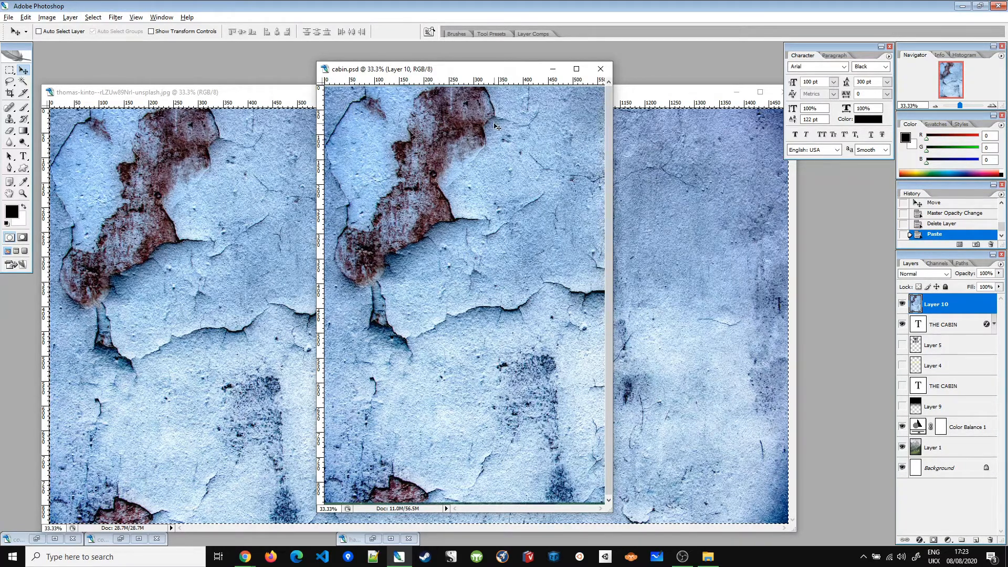
# - Scale the pasted paint texture proportionally to about 34.2% and position it so it covers the whole title
pyautogui.hotkey('ctrl', 't')
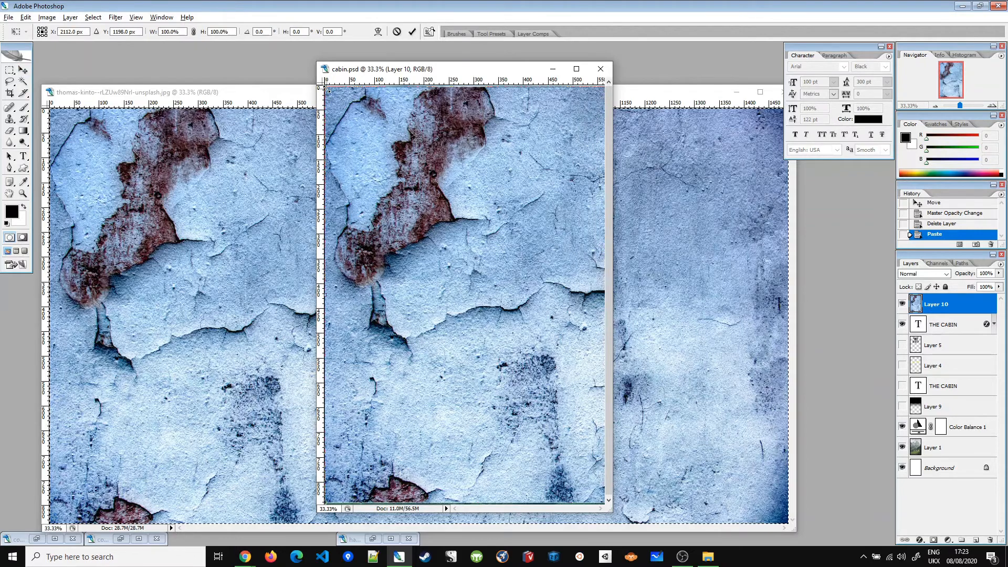
pyautogui.moveTo(329, 89); pyautogui.dragTo(445, 149)
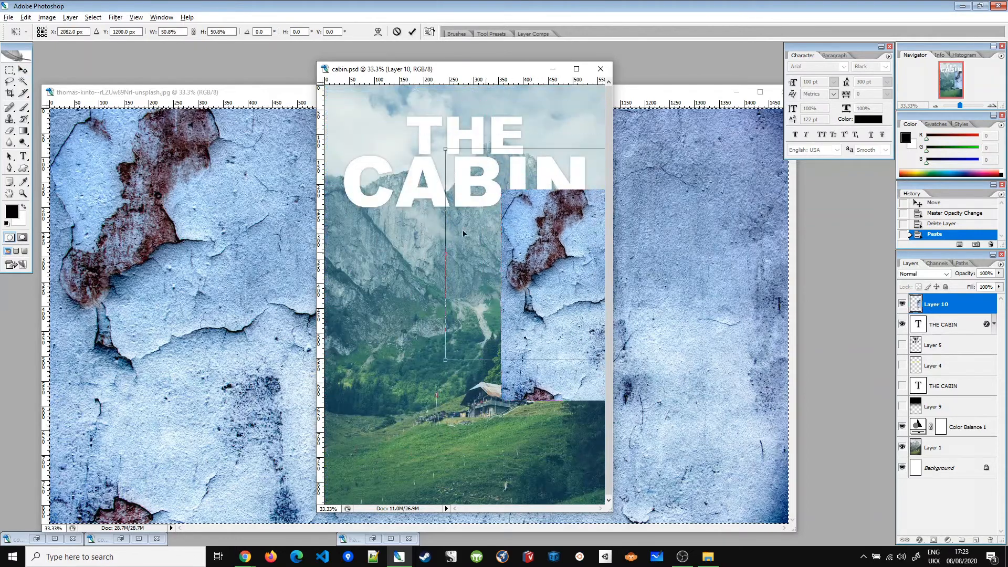
pyautogui.moveTo(509, 211); pyautogui.dragTo(401, 134)
pyautogui.moveTo(466, 188); pyautogui.dragTo(407, 149)
pyautogui.moveTo(336, 99)
pyautogui.mouseDown()
pyautogui.moveTo(352, 104)
pyautogui.moveTo(337, 100)
pyautogui.mouseUp()
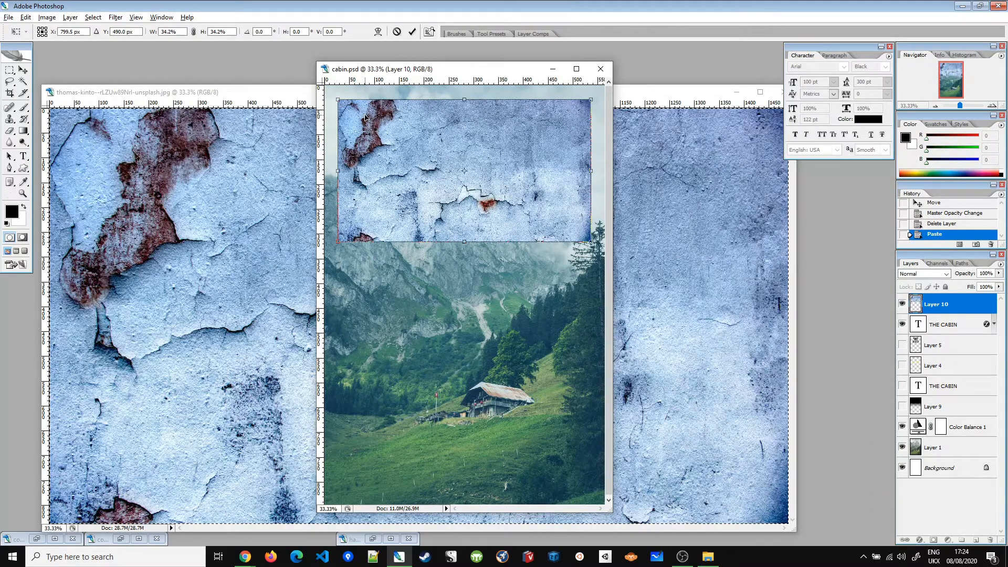
pyautogui.press('Return')
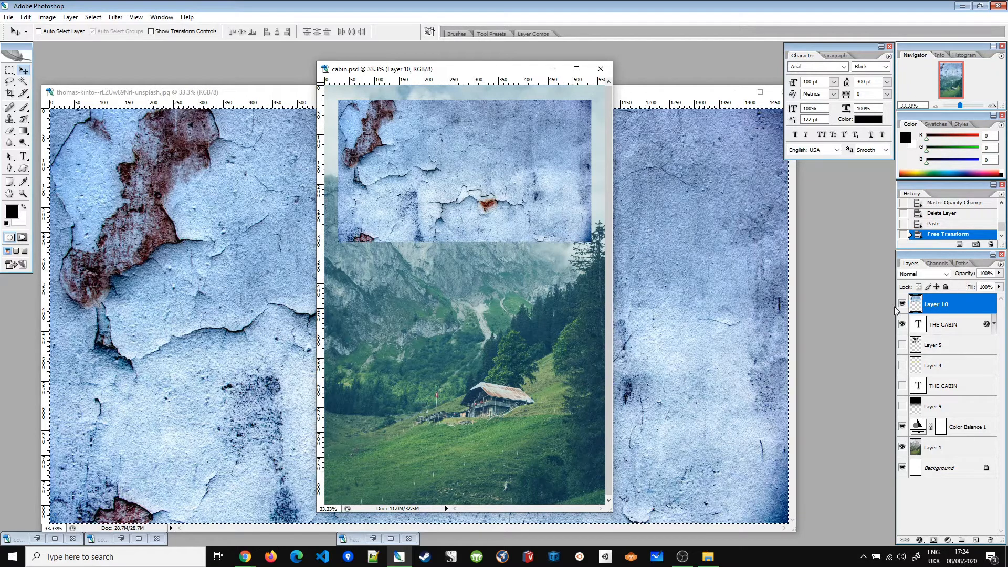
# - Try clipping the paint texture to the THE CABIN text layer, and revert to the state before the clipping mask
pyautogui.click(1001, 264)
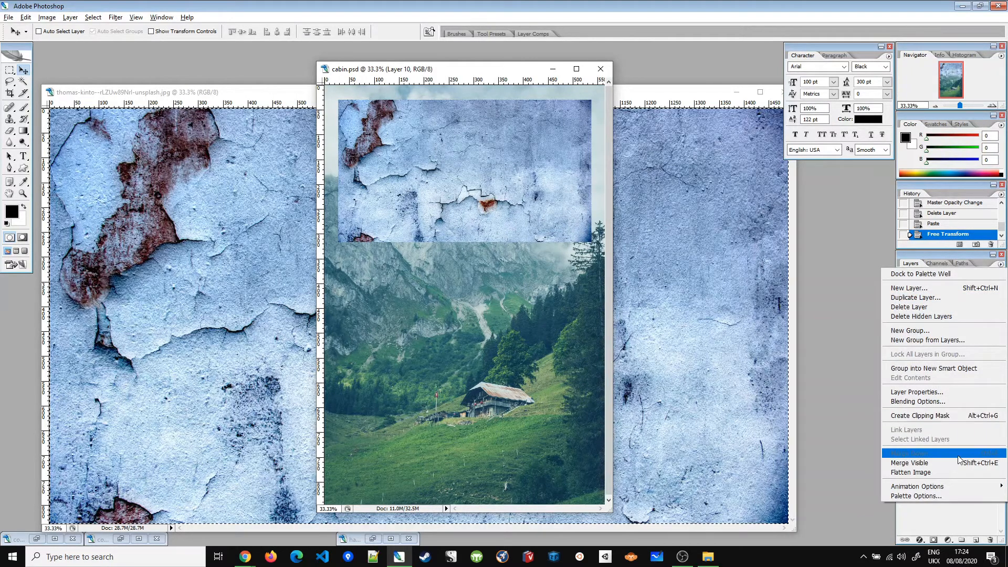
pyautogui.click(964, 417)
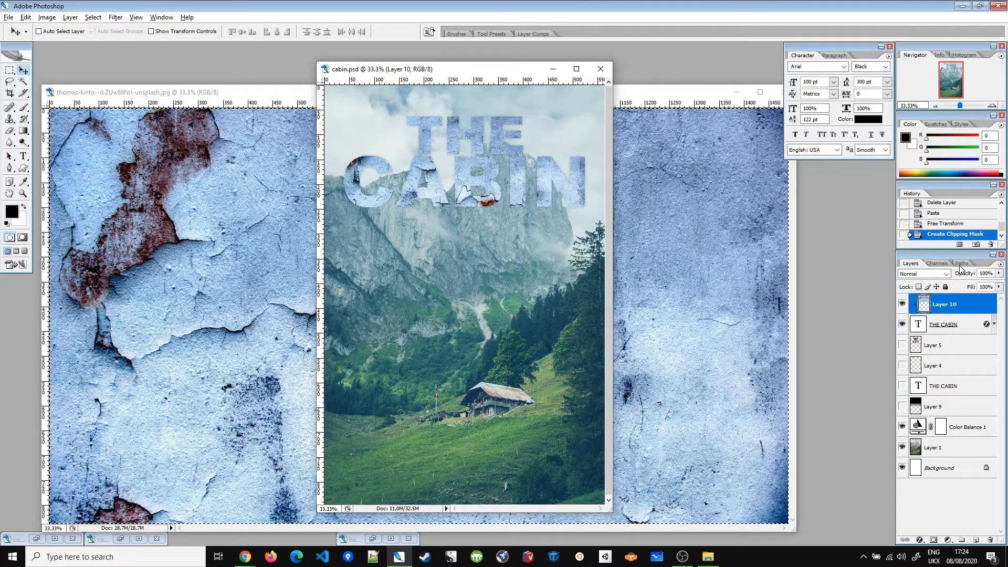
pyautogui.click(951, 224)
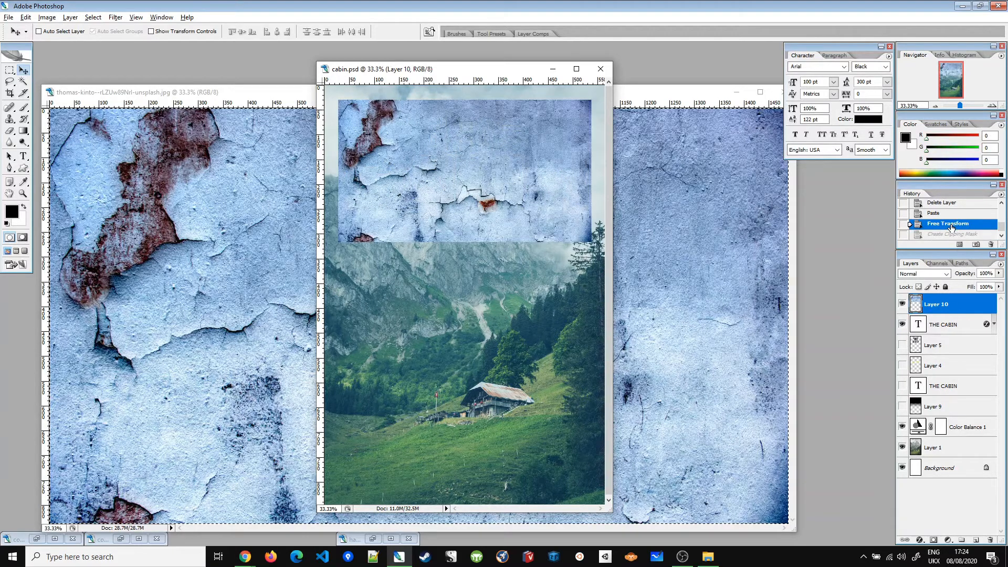
# - Load the visible THE CABIN text layer's outline as a selection and add it as a layer mask on Layer 10
pyautogui.keyDown('ctrl'); pyautogui.click(919, 328); pyautogui.keyUp('ctrl')
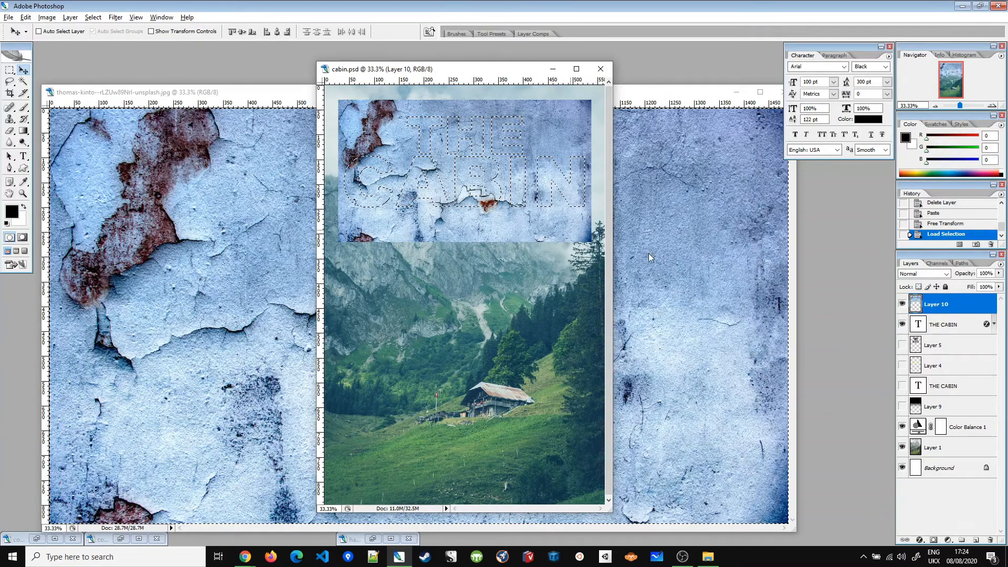
pyautogui.click(933, 540)
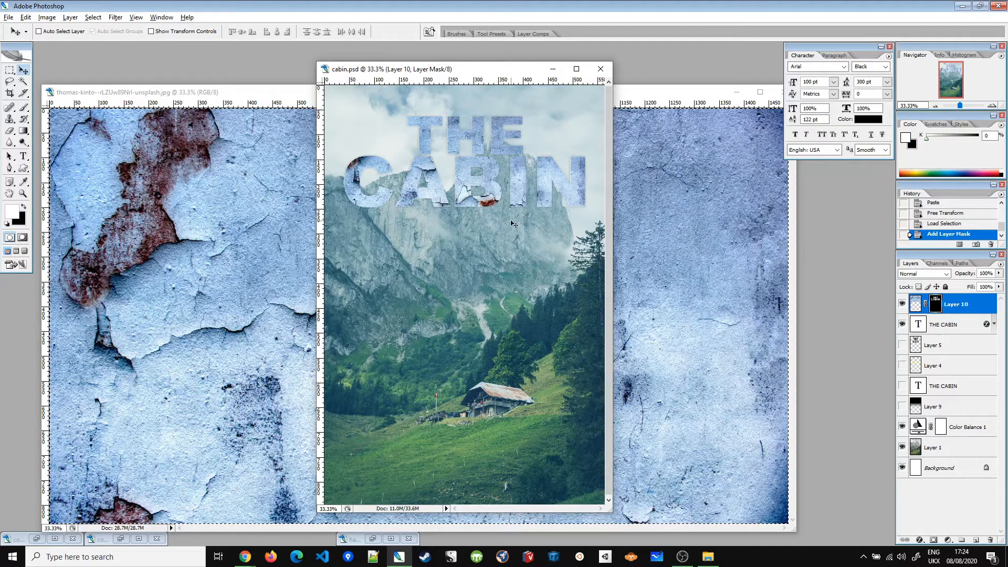
# - Undo a trial move of the masked texture, unlink Layer 10 from its mask, and shift only the texture slightly within the letters
pyautogui.click(916, 304)
pyautogui.moveTo(496, 207); pyautogui.dragTo(505, 277)
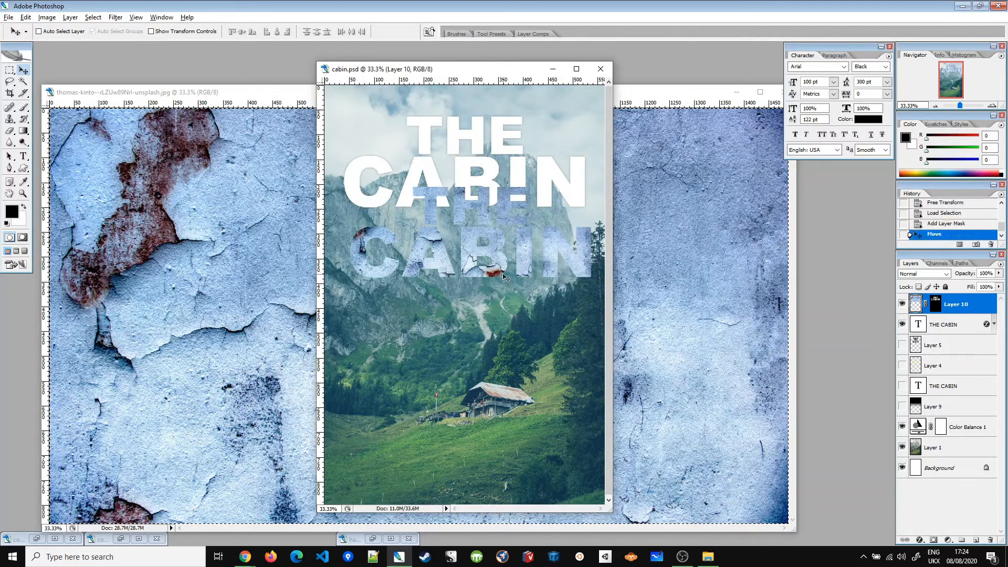
pyautogui.hotkey('ctrl', 'z')
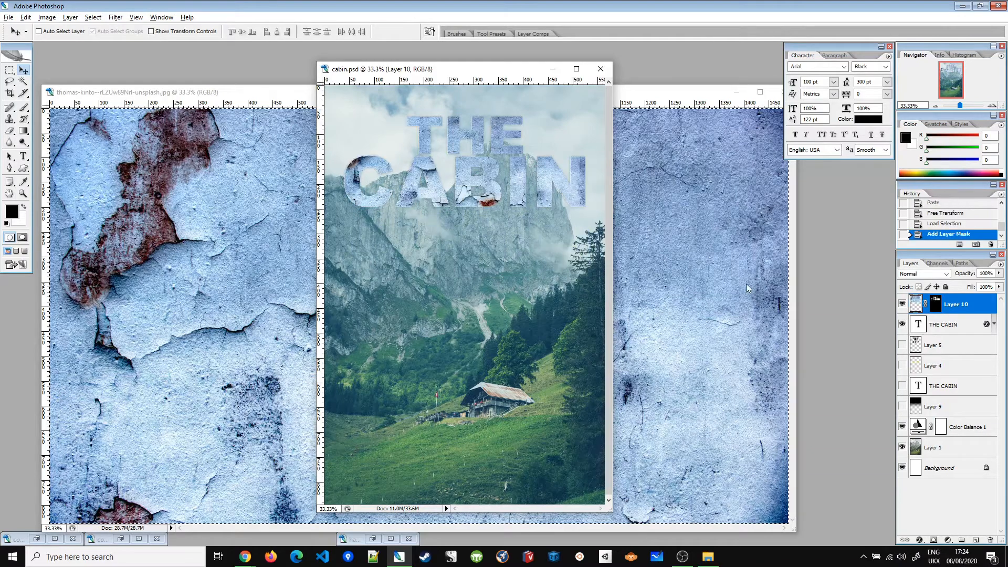
pyautogui.click(925, 304)
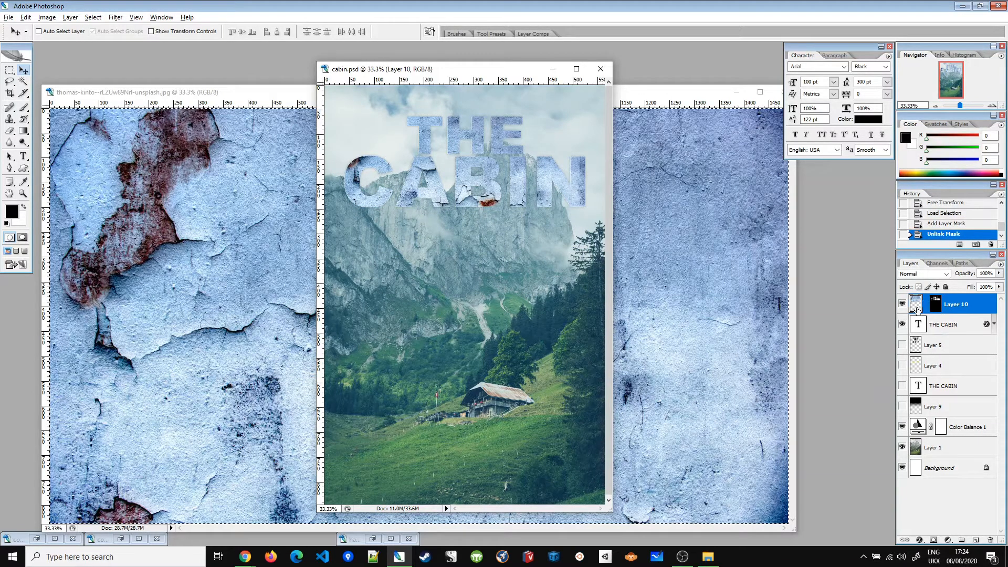
pyautogui.moveTo(434, 169)
pyautogui.mouseDown()
pyautogui.moveTo(431, 201)
pyautogui.moveTo(435, 159)
pyautogui.moveTo(429, 171)
pyautogui.moveTo(447, 181)
pyautogui.mouseUp()
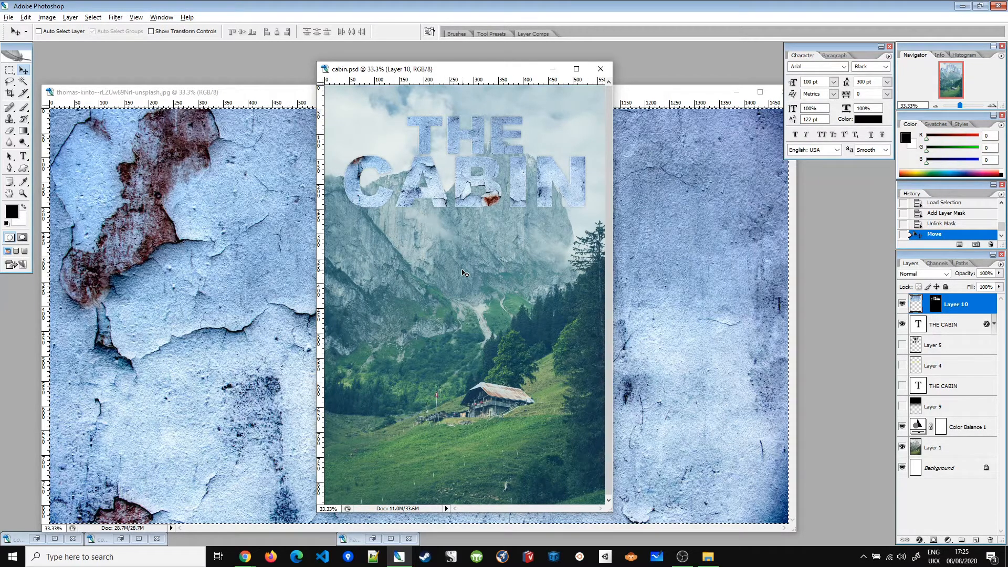
# - Desaturate the title texture with Hue/Saturation, setting Saturation to -86
pyautogui.hotkey('ctrl', 'u')
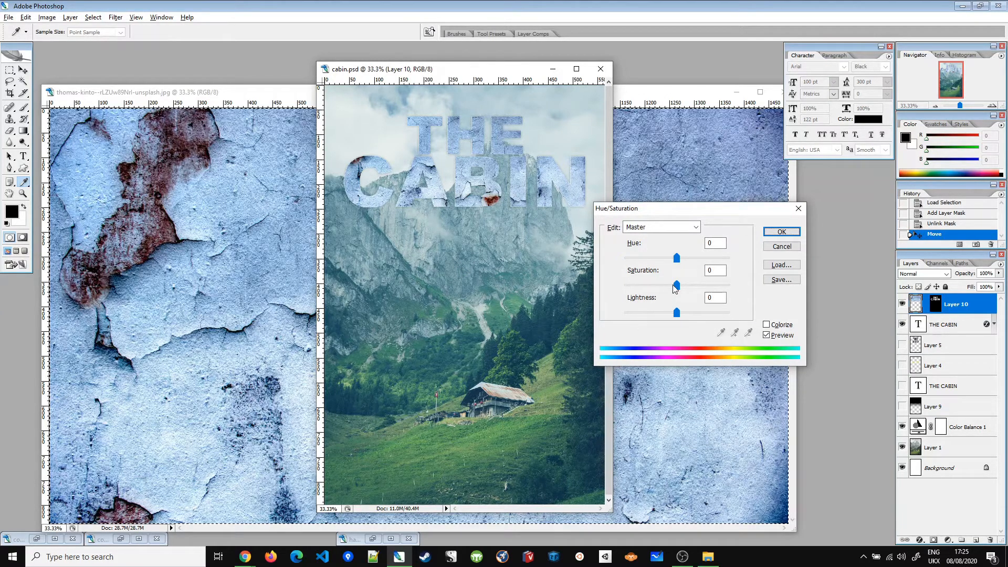
pyautogui.moveTo(674, 285); pyautogui.dragTo(632, 284)
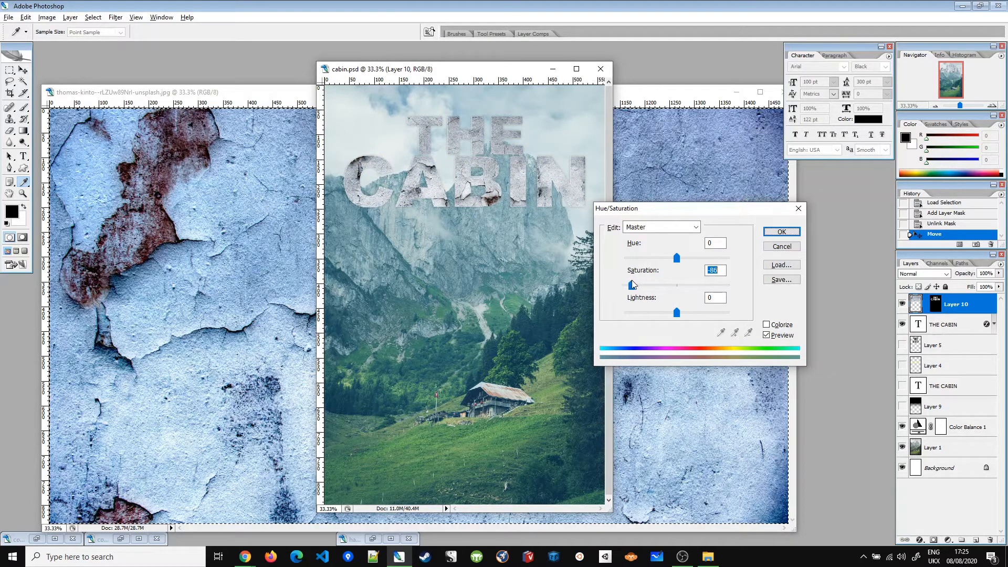
pyautogui.click(779, 232)
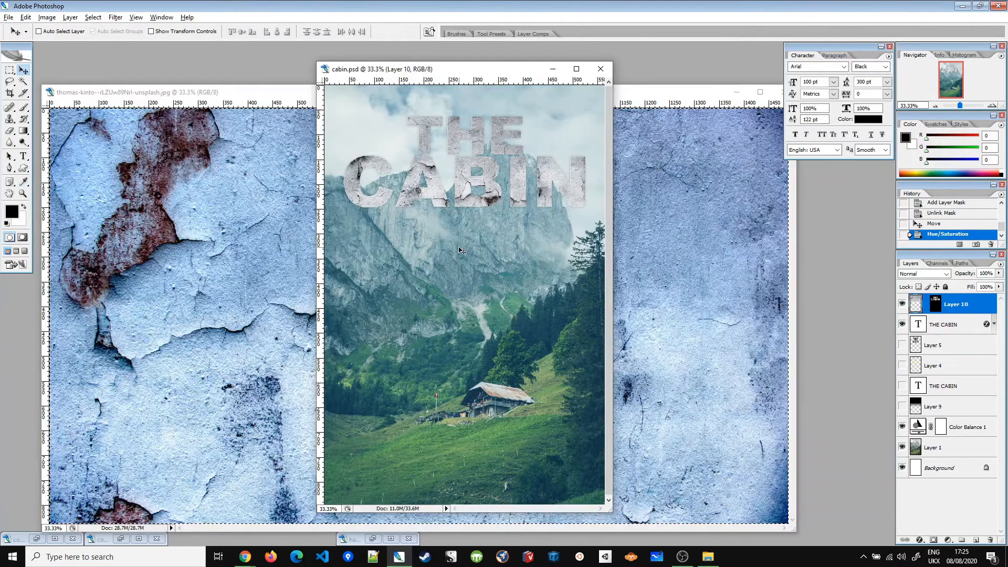
# - Examine the cracked paint texture across the letters of the title at 100% zoom
pyautogui.hotkey('ctrl', '+')
pyautogui.hotkey('ctrl', '+')
pyautogui.hotkey('ctrl', '+')
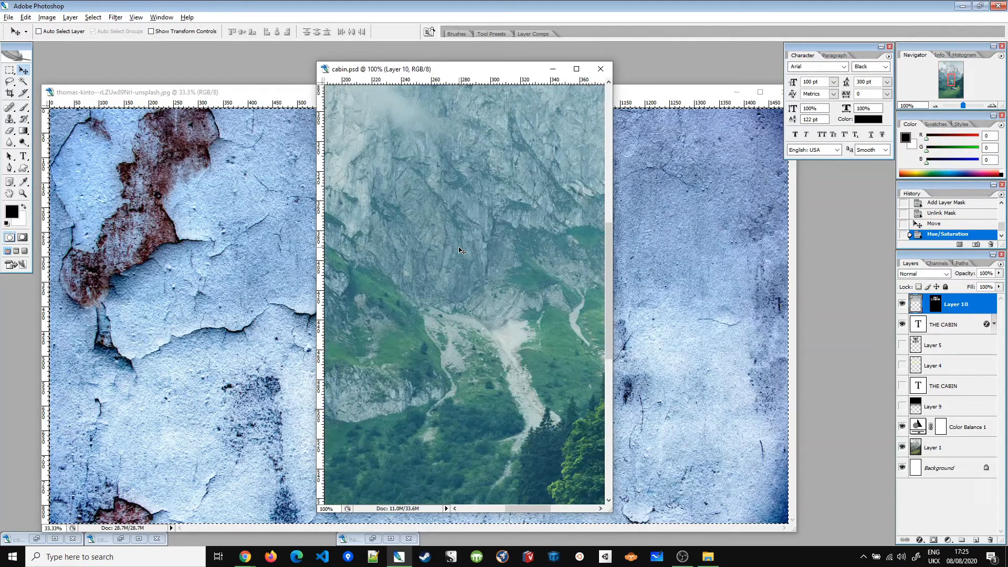
pyautogui.moveTo(516, 182); pyautogui.dragTo(524, 374)
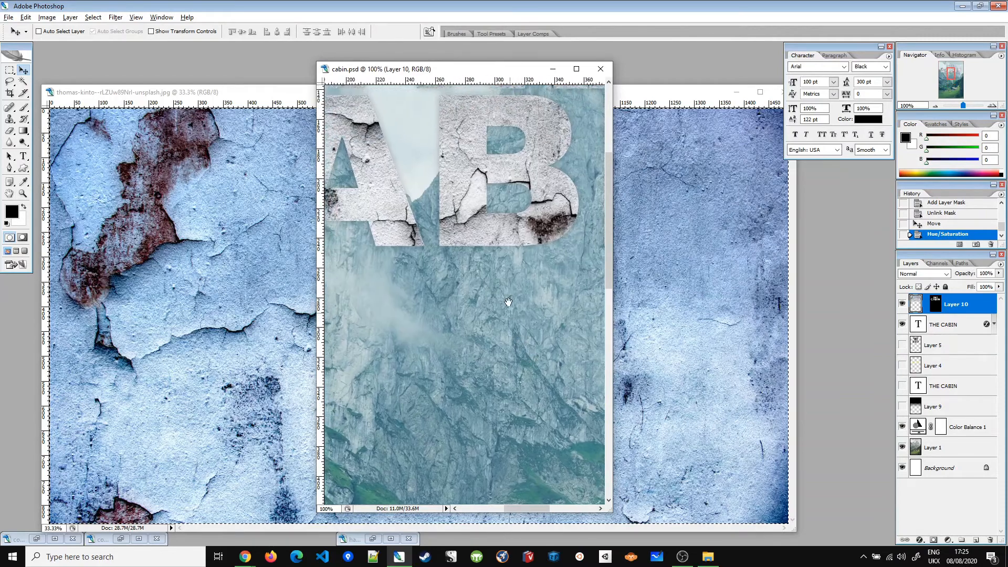
pyautogui.moveTo(408, 268); pyautogui.dragTo(571, 317)
pyautogui.moveTo(475, 315); pyautogui.dragTo(559, 319)
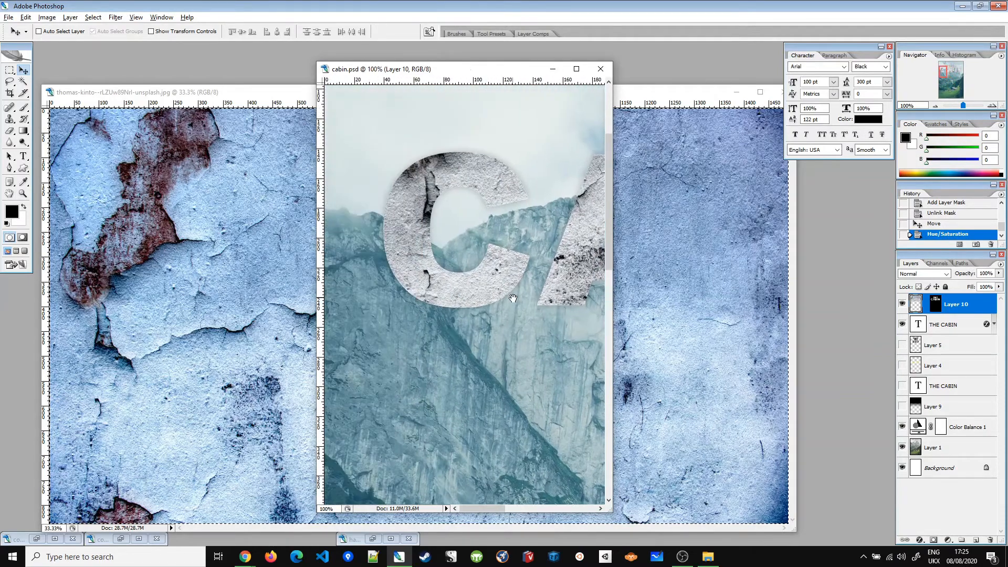
pyautogui.moveTo(511, 298); pyautogui.dragTo(450, 316)
pyautogui.moveTo(543, 268); pyautogui.dragTo(454, 329)
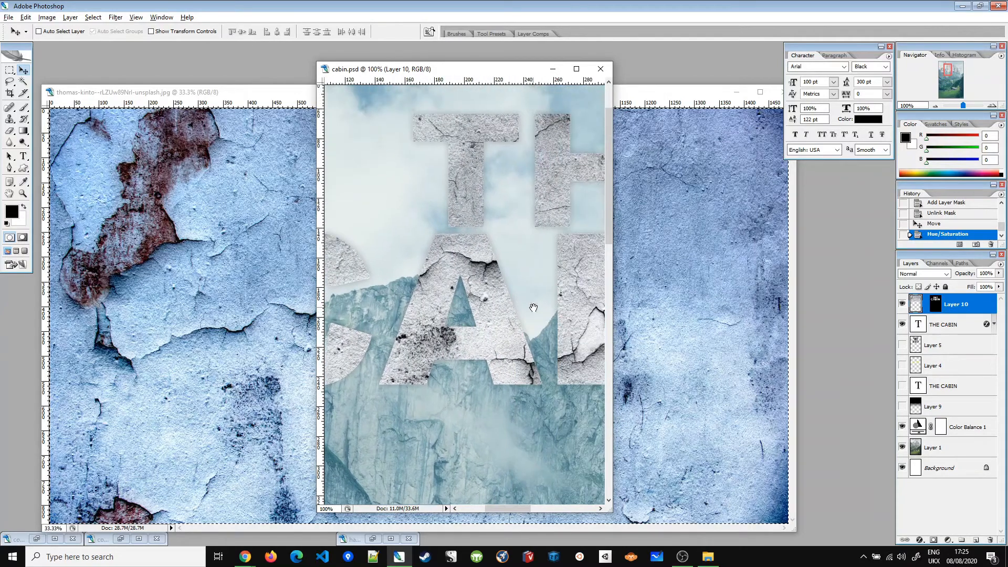
pyautogui.moveTo(566, 308); pyautogui.dragTo(394, 309)
pyautogui.moveTo(512, 315); pyautogui.dragTo(453, 312)
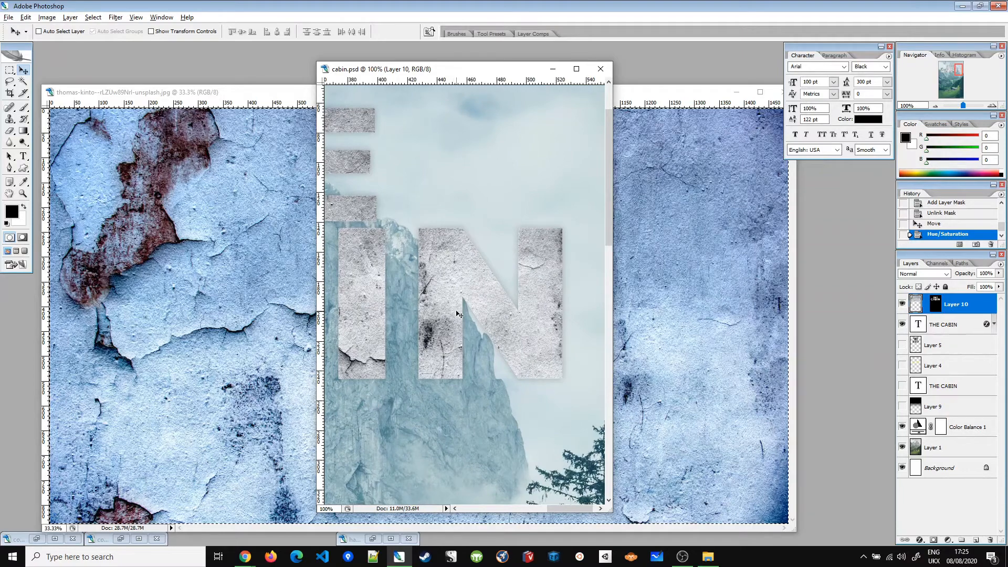
pyautogui.hotkey('ctrl', '-')
pyautogui.hotkey('ctrl', '-')
pyautogui.hotkey('ctrl', '-')
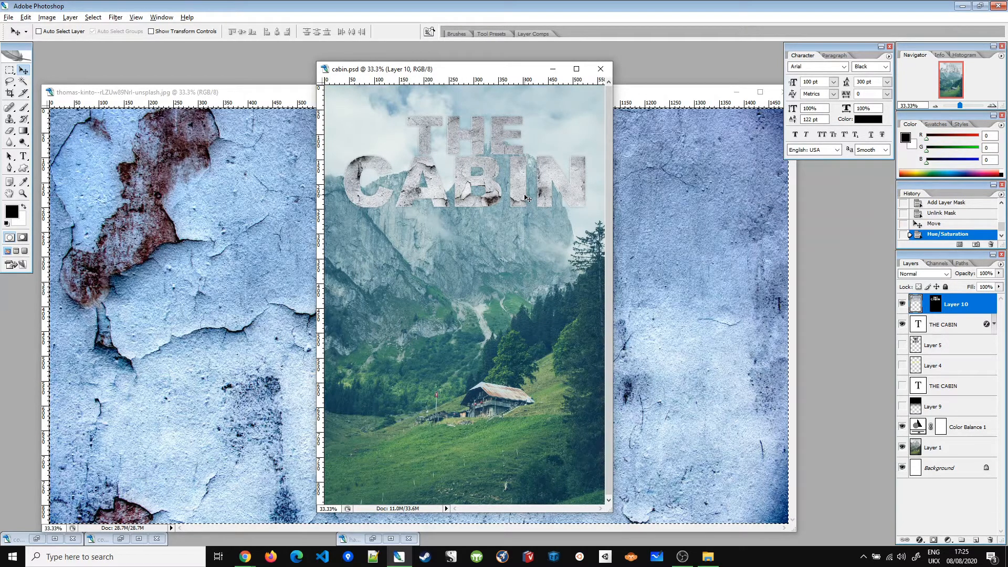
# - Try Layer 10 at 27% opacity and return it to 100%
pyautogui.click(998, 274)
pyautogui.moveTo(998, 277); pyautogui.dragTo(963, 292)
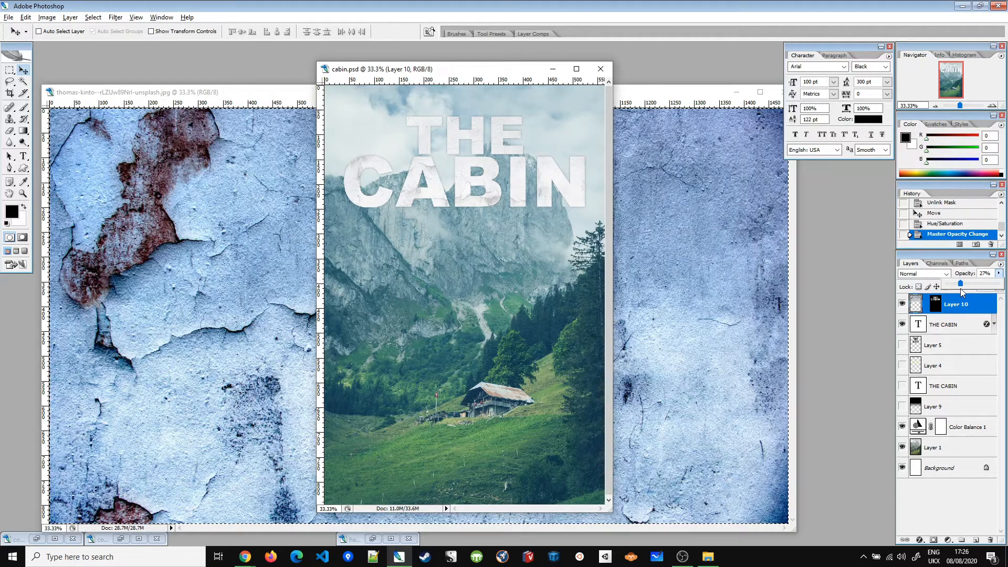
pyautogui.moveTo(963, 292); pyautogui.dragTo(1006, 289)
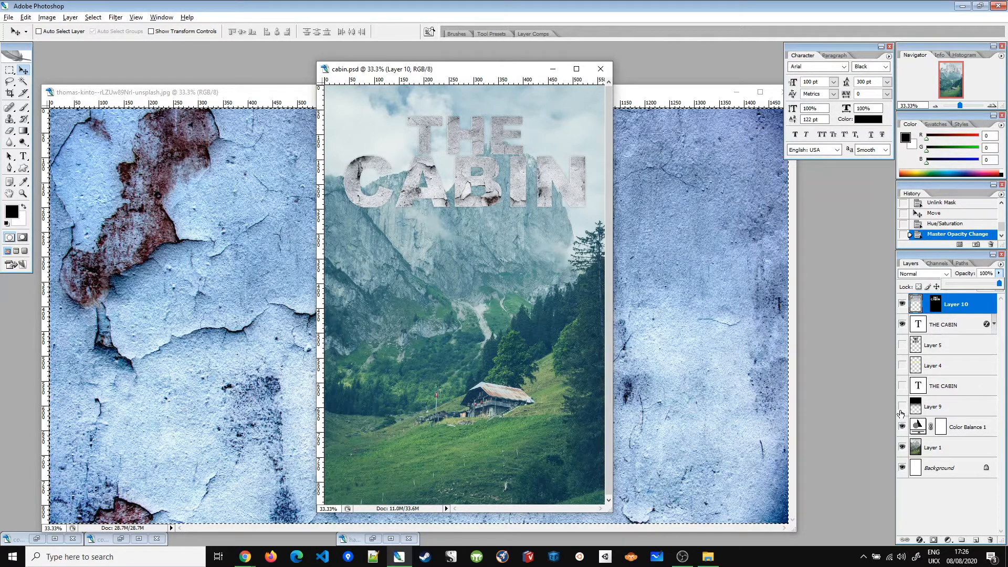
# - Show Layer 9's dark gradient behind the title, try it at 100% opacity, reduce it to about 18%, and deselect the layers
pyautogui.click(902, 408)
pyautogui.click(938, 407)
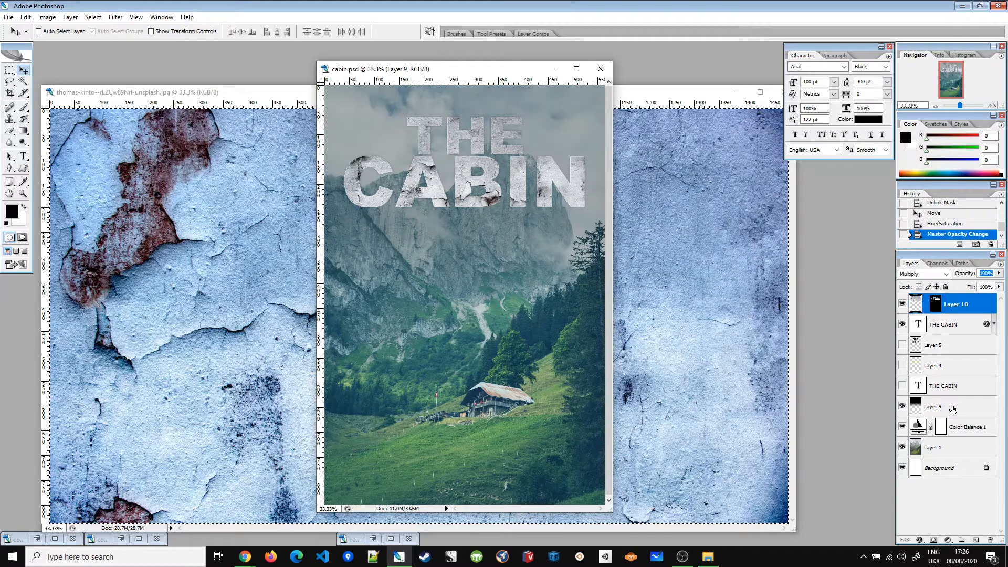
pyautogui.click(999, 273)
pyautogui.moveTo(960, 284); pyautogui.dragTo(998, 284)
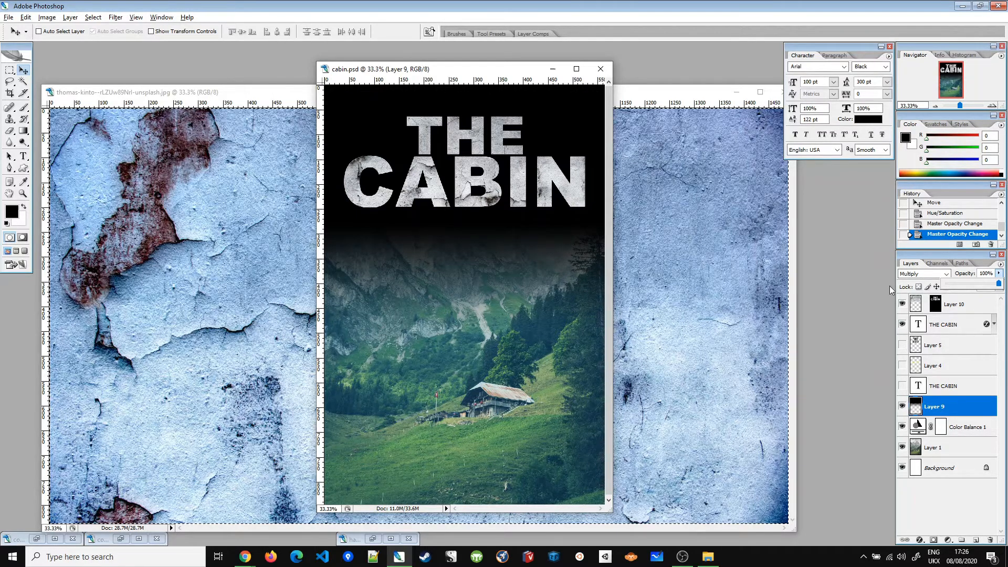
pyautogui.moveTo(998, 283); pyautogui.dragTo(959, 292)
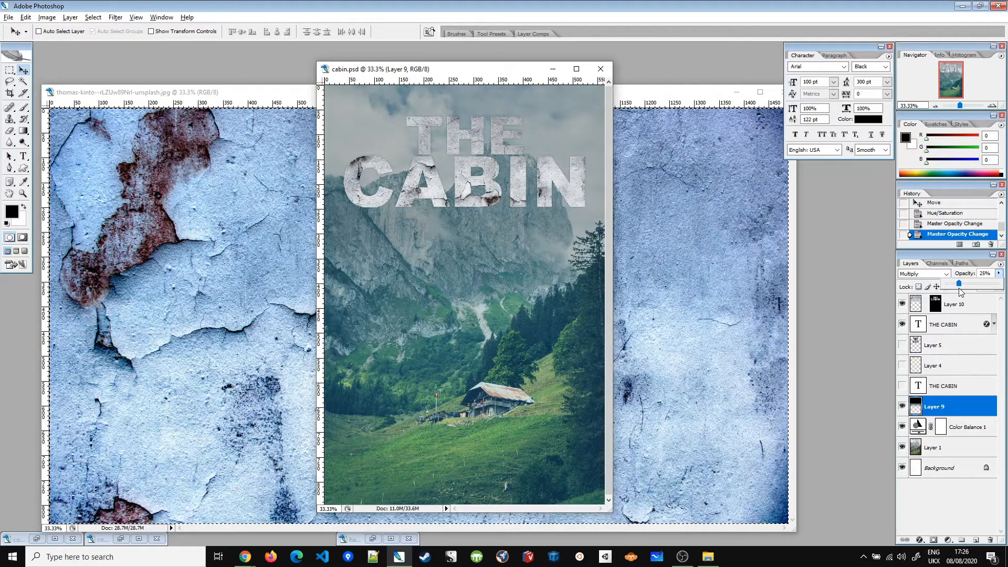
pyautogui.moveTo(960, 292)
pyautogui.mouseDown()
pyautogui.moveTo(1004, 294)
pyautogui.moveTo(957, 291)
pyautogui.mouseUp()
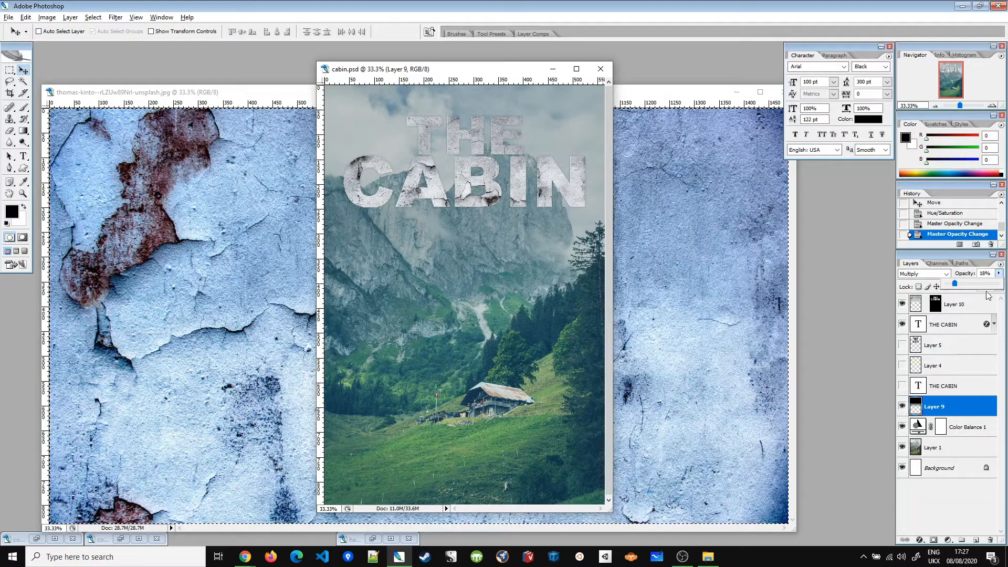
pyautogui.click(951, 495)
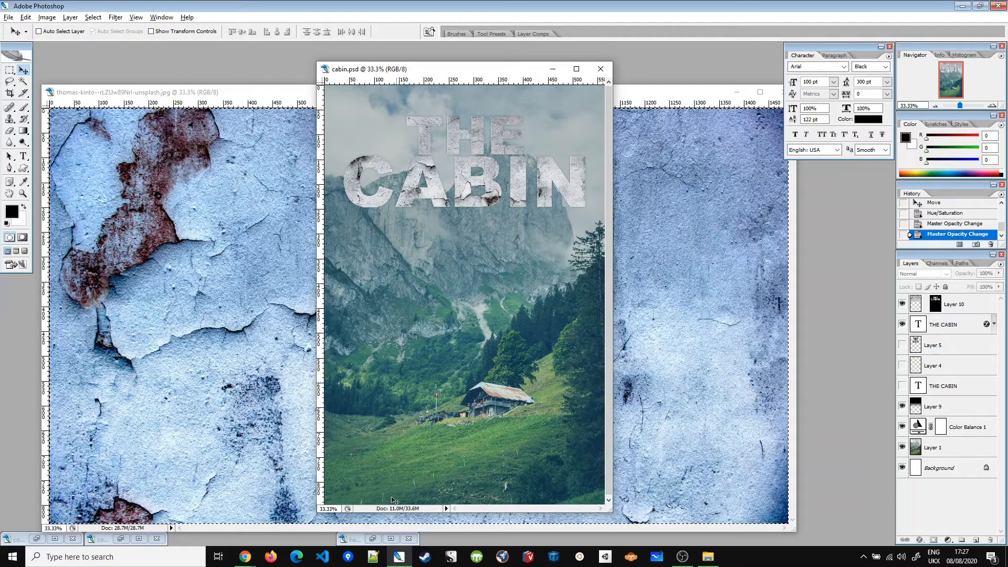
# - Restore the minimized handprint.psd document window
pyautogui.click(348, 541)
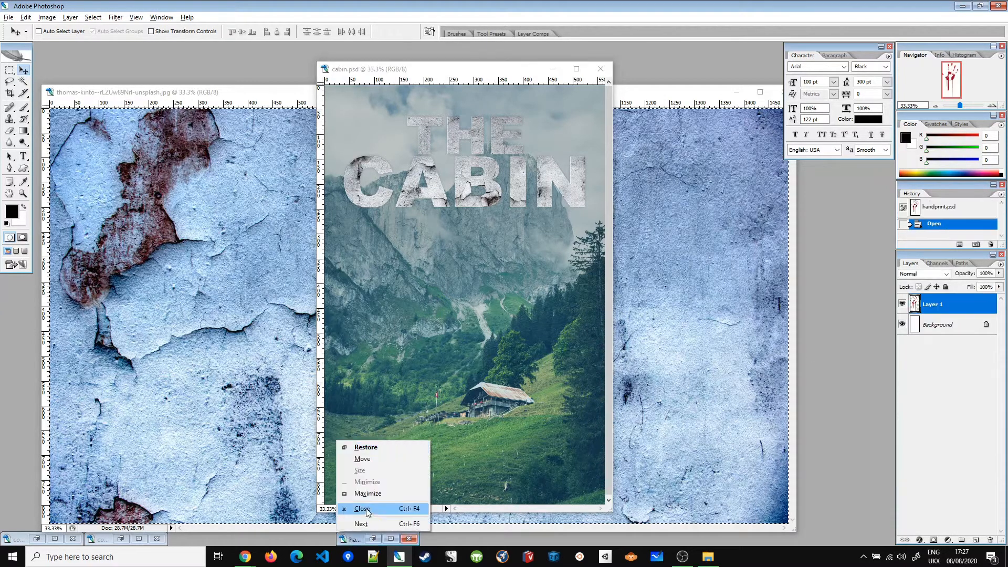
pyautogui.click(374, 540)
pyautogui.click(374, 541)
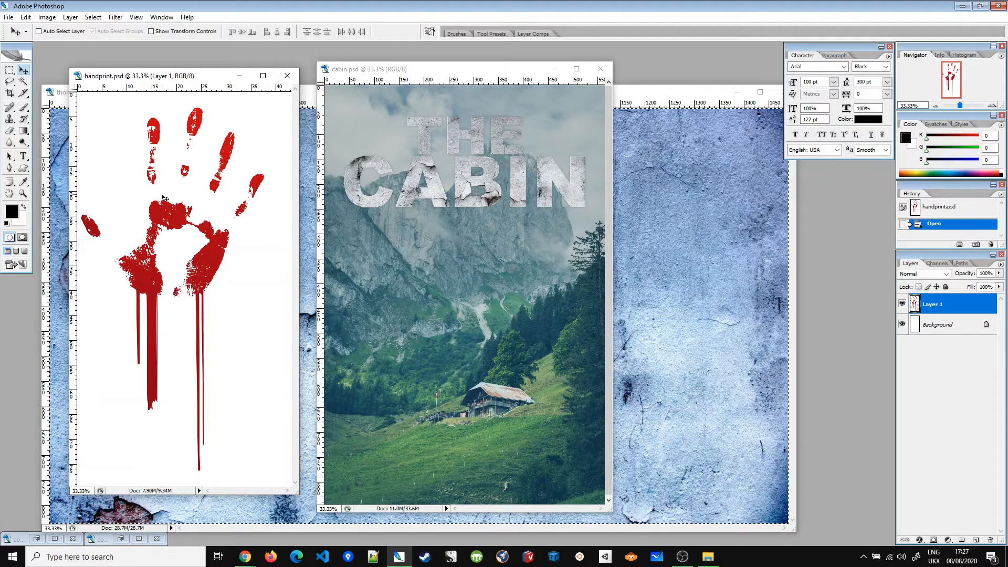
# - Copy the entire handprint layer into cabin.psd and set the pasted layer's blend mode to Multiply
pyautogui.hotkey('ctrl', 'a')
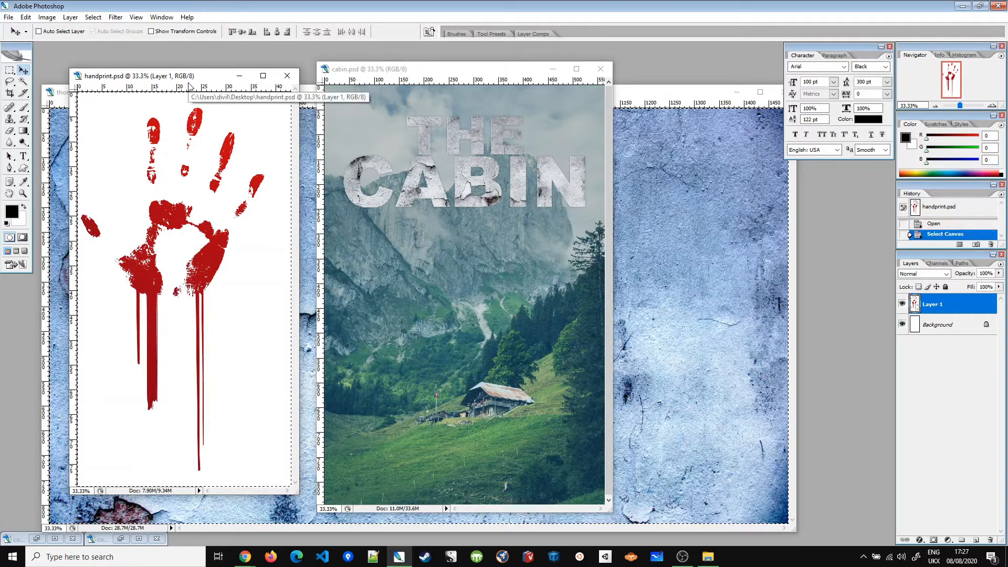
pyautogui.click(441, 71)
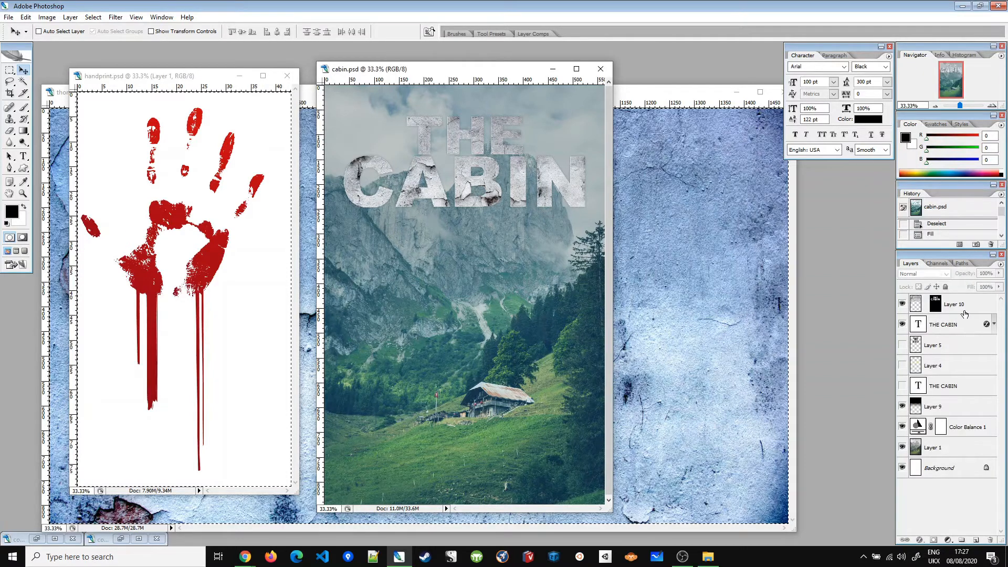
pyautogui.hotkey('ctrl', 'v')
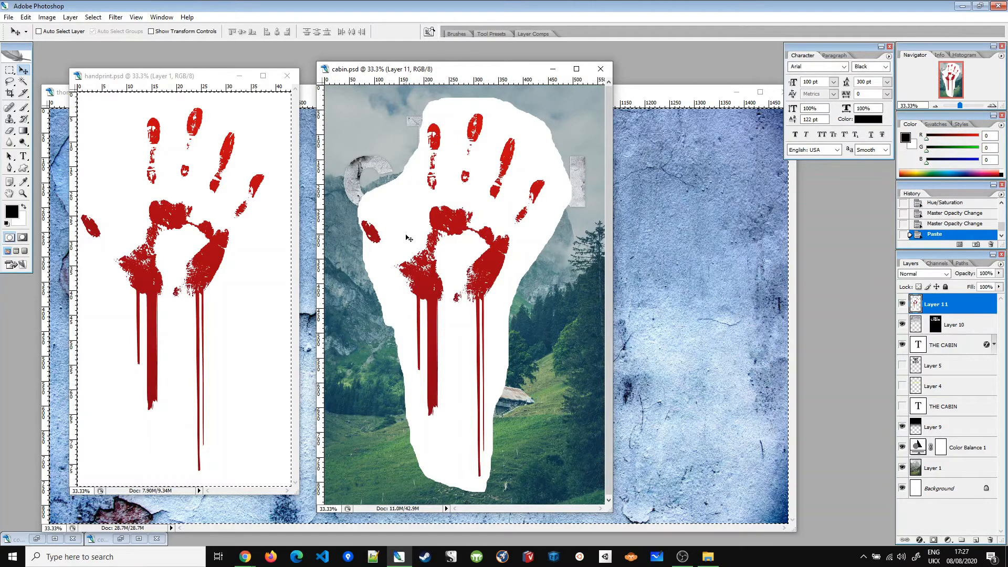
pyautogui.click(927, 276)
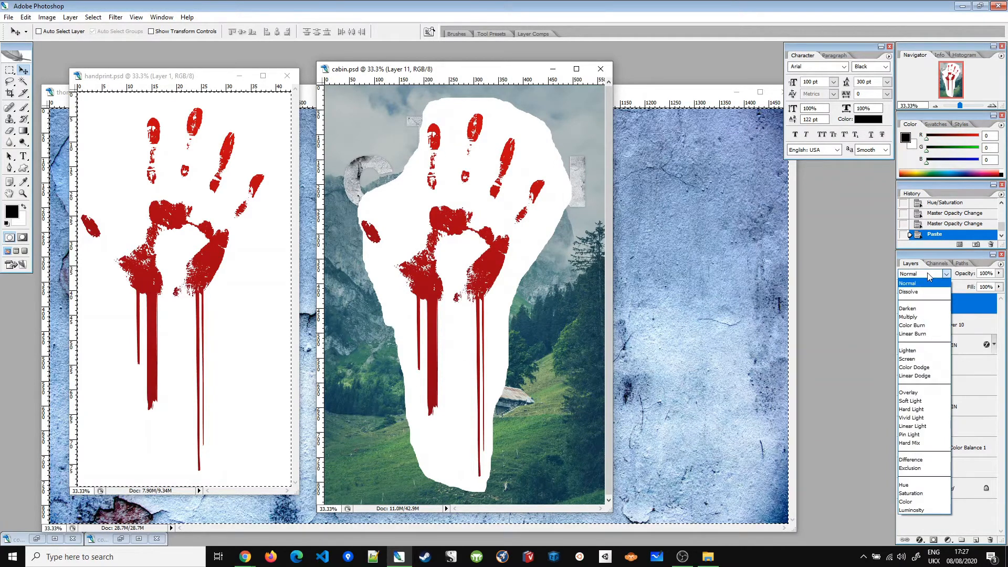
pyautogui.click(924, 318)
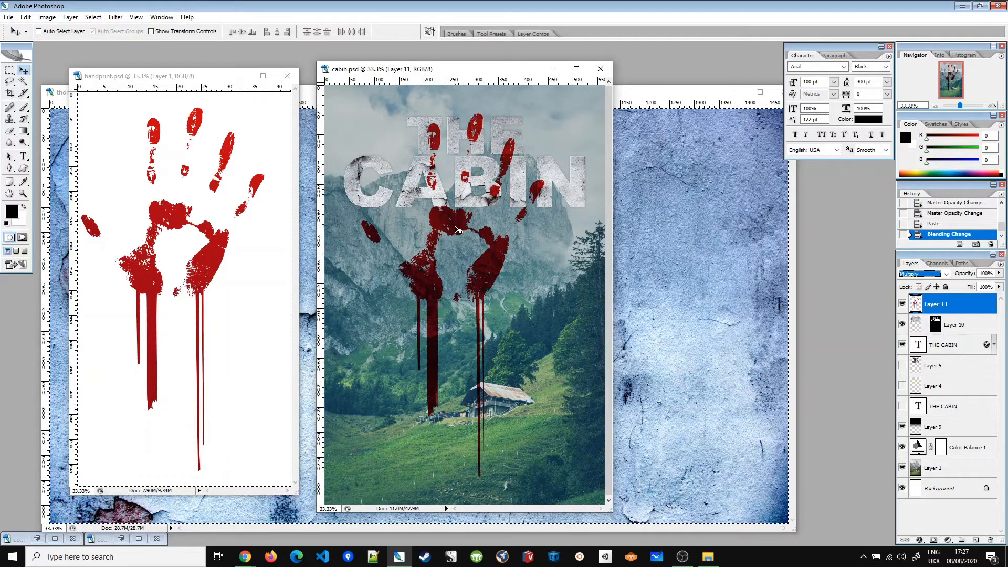
# - Scale the Multiply handprint to about 65.5% and place it over the start of the title
pyautogui.moveTo(455, 229); pyautogui.dragTo(421, 202)
pyautogui.hotkey('ctrl', 't')
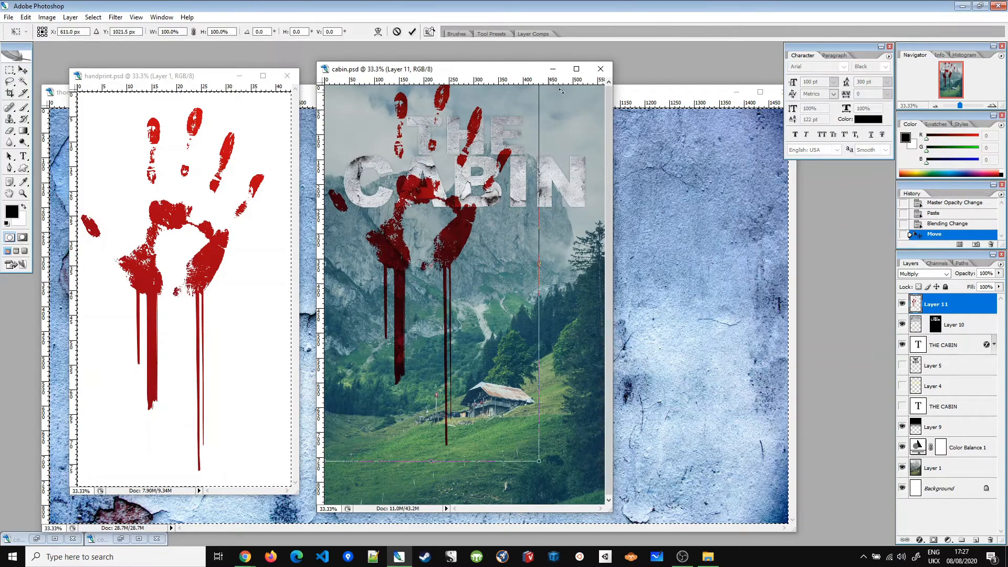
pyautogui.moveTo(539, 460); pyautogui.dragTo(498, 397)
pyautogui.moveTo(456, 236); pyautogui.dragTo(442, 195)
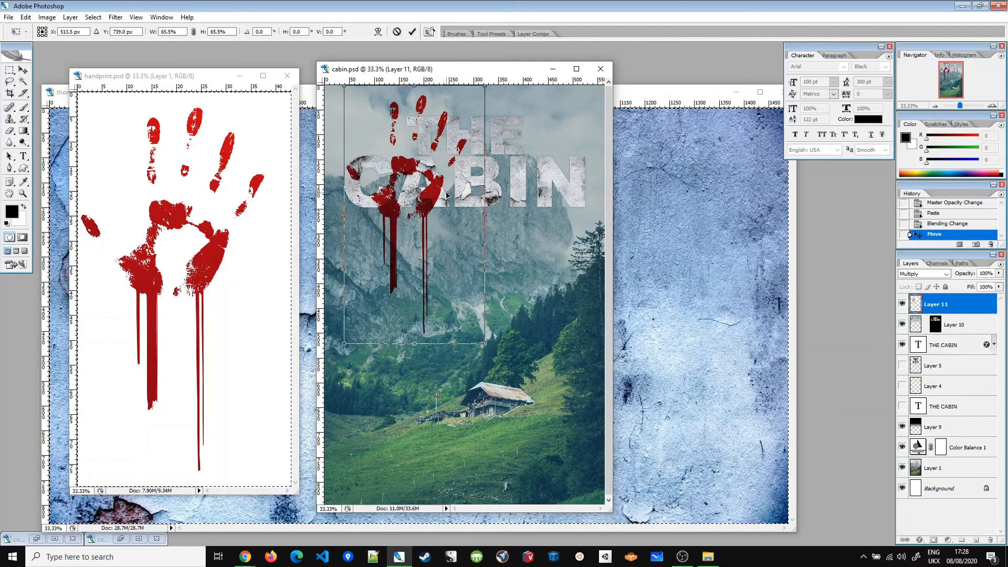
pyautogui.press('Return')
# - In handprint.psd, clear the selection, load the RGB channel as a selection and invert it to isolate the red print
pyautogui.click(181, 77)
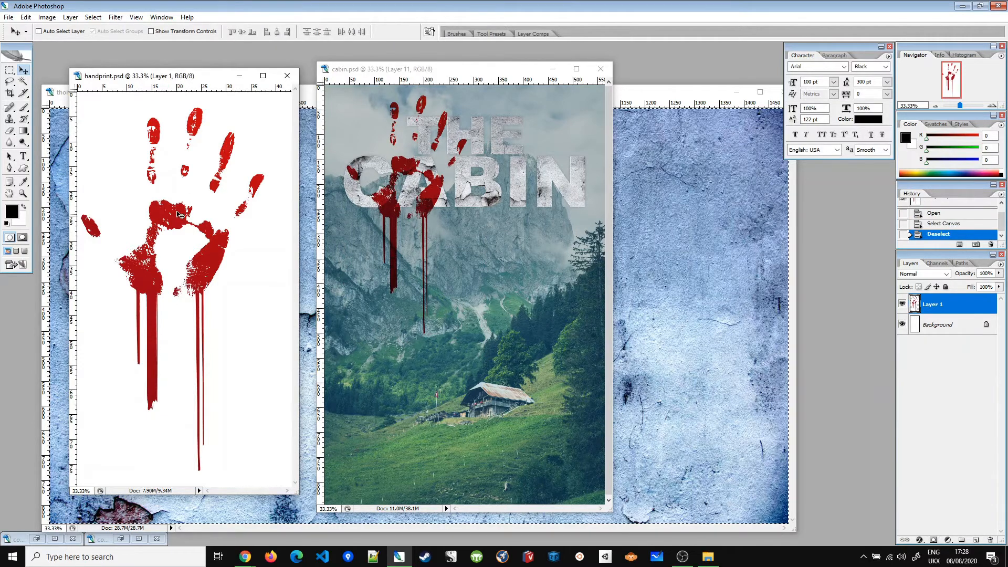
pyautogui.click(936, 264)
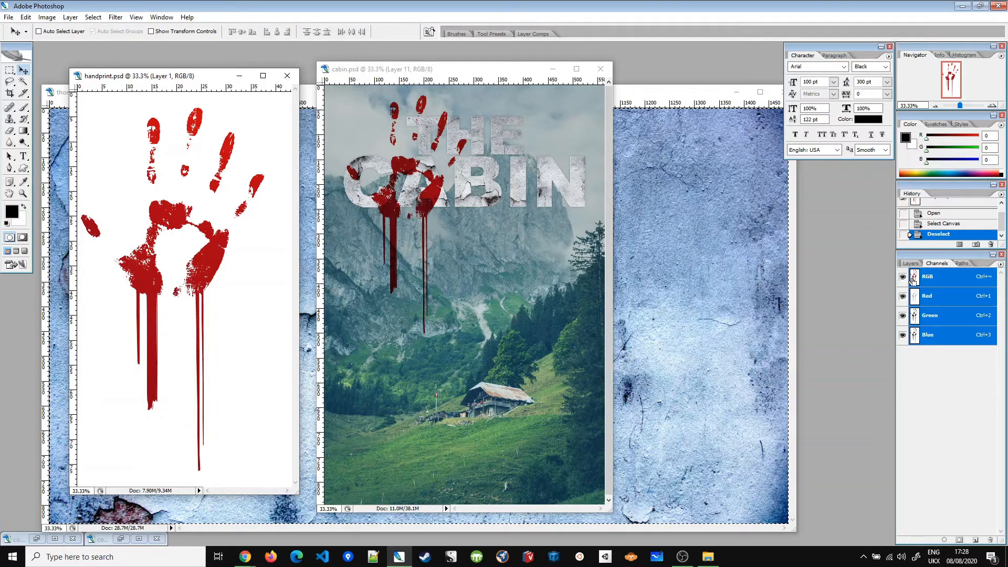
pyautogui.keyDown('ctrl'); pyautogui.click(913, 278); pyautogui.keyUp('ctrl')
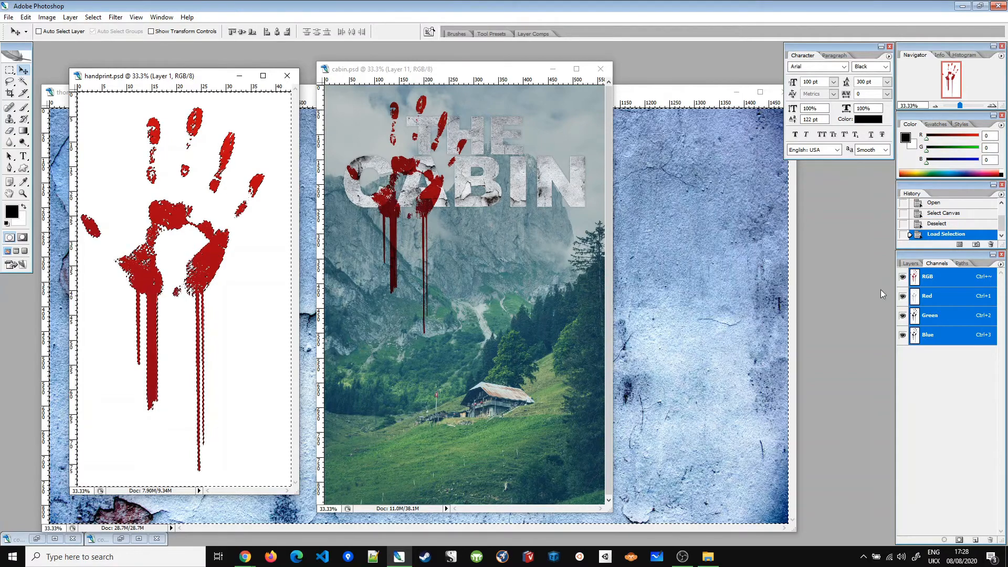
pyautogui.hotkey('ctrl', 'shift', 'i')
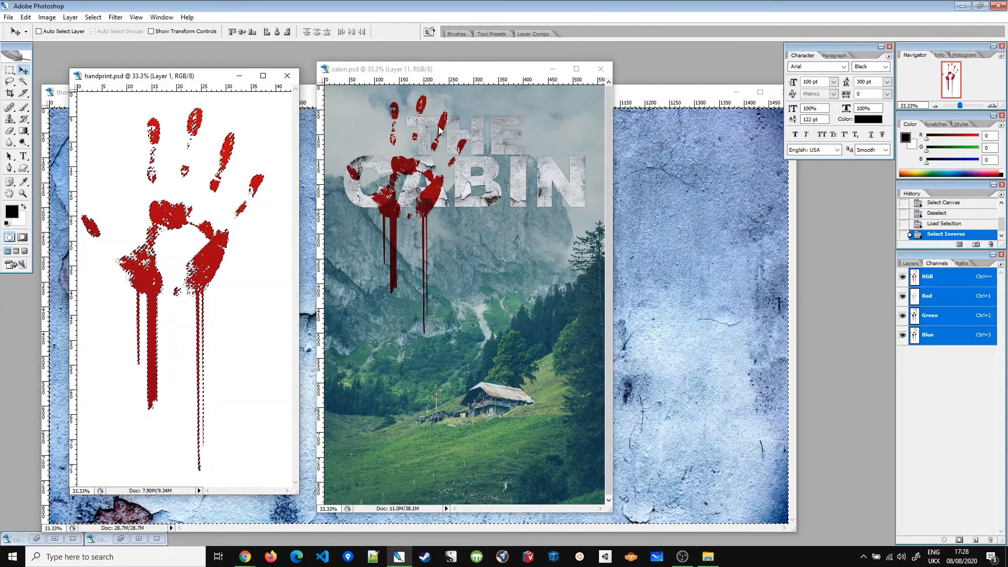
# - Paste the isolated red handprint into cabin.psd and move it up over the right half of the title
pyautogui.click(484, 66)
pyautogui.hotkey('ctrl', 'v')
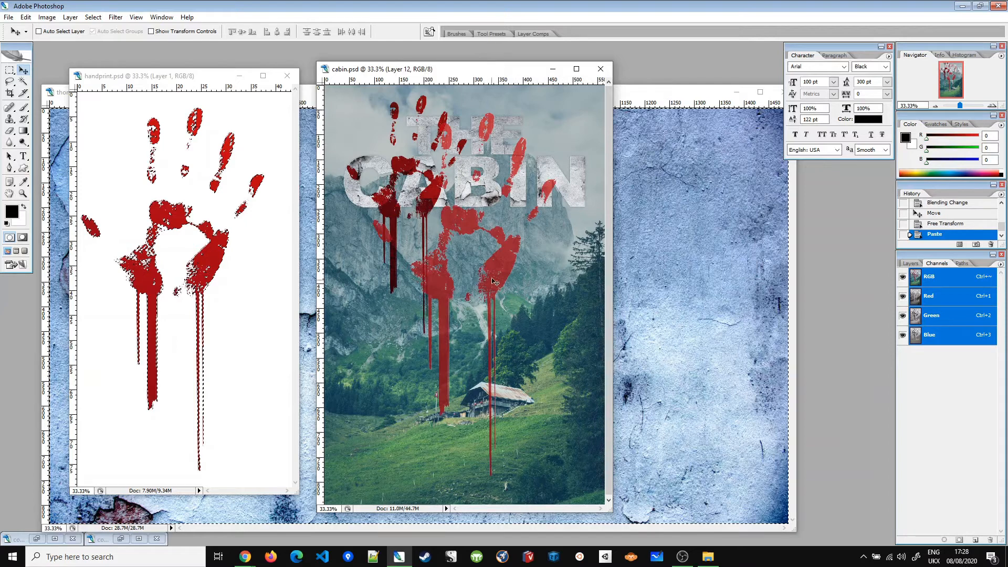
pyautogui.moveTo(497, 277); pyautogui.dragTo(546, 212)
pyautogui.click(908, 263)
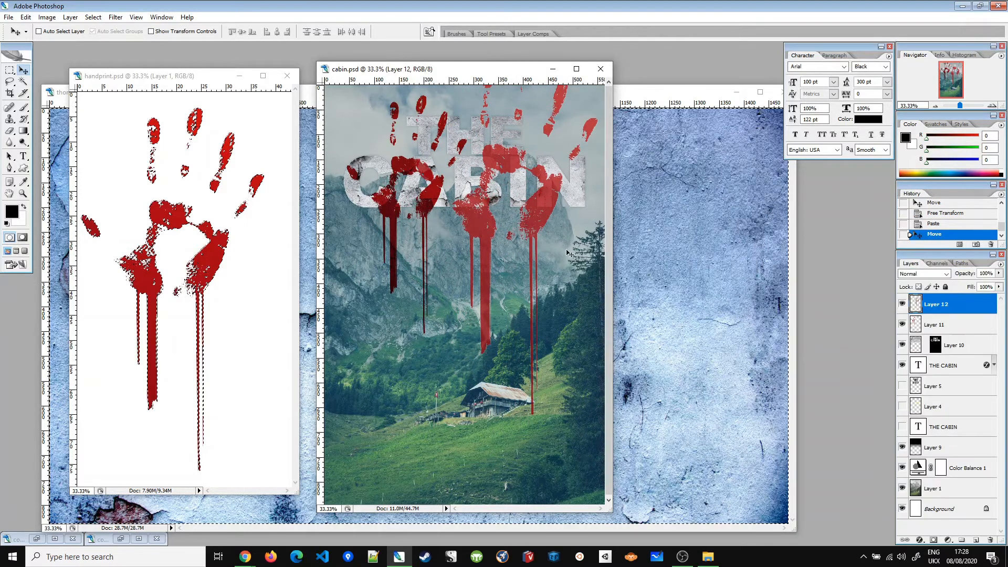
# - Scale the newly pasted handprint to about 60.6% over the title and delete the Multiply handprint on Layer 11
pyautogui.hotkey('ctrl', 't')
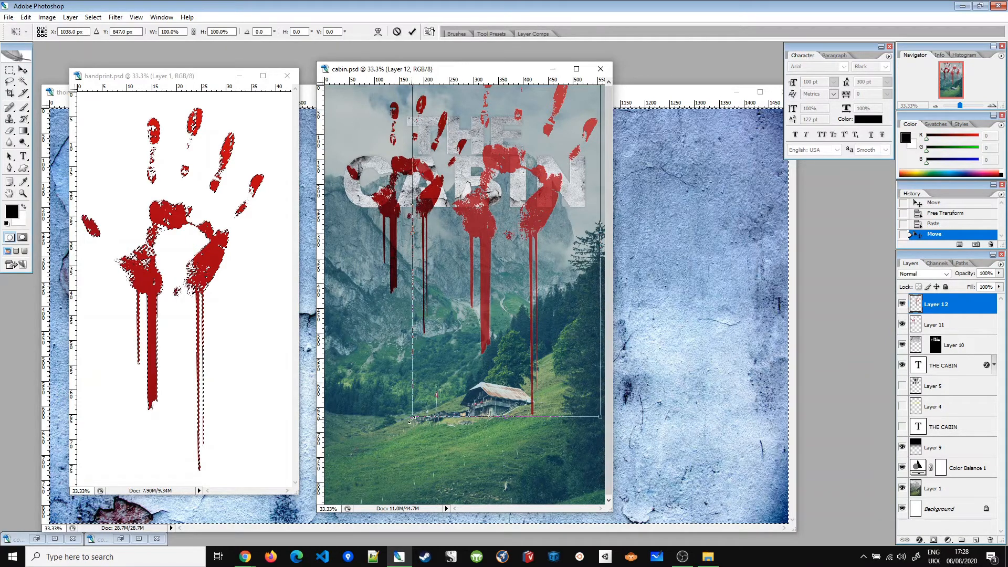
pyautogui.moveTo(412, 417); pyautogui.dragTo(467, 373)
pyautogui.moveTo(490, 206); pyautogui.dragTo(476, 191)
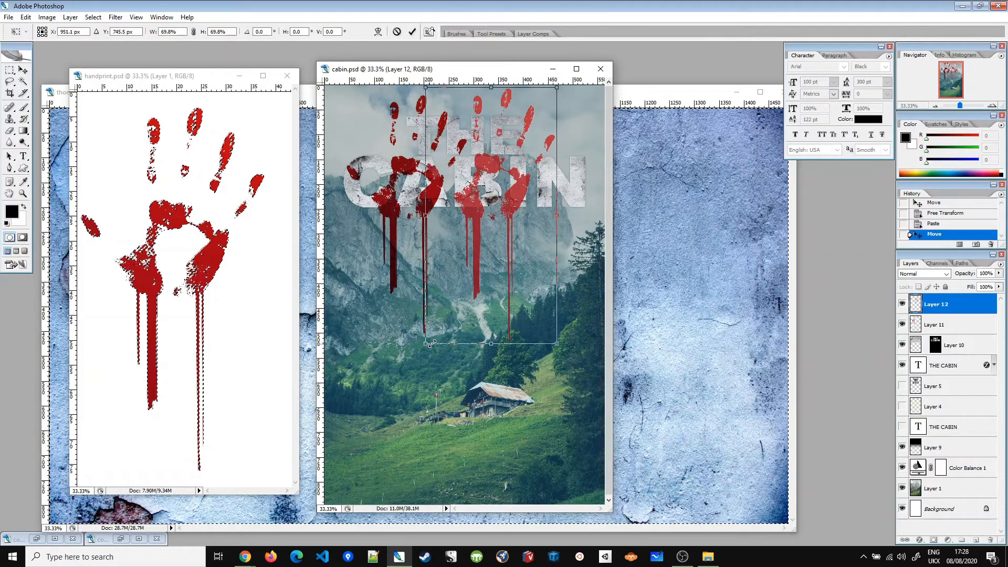
pyautogui.moveTo(431, 344); pyautogui.dragTo(450, 332)
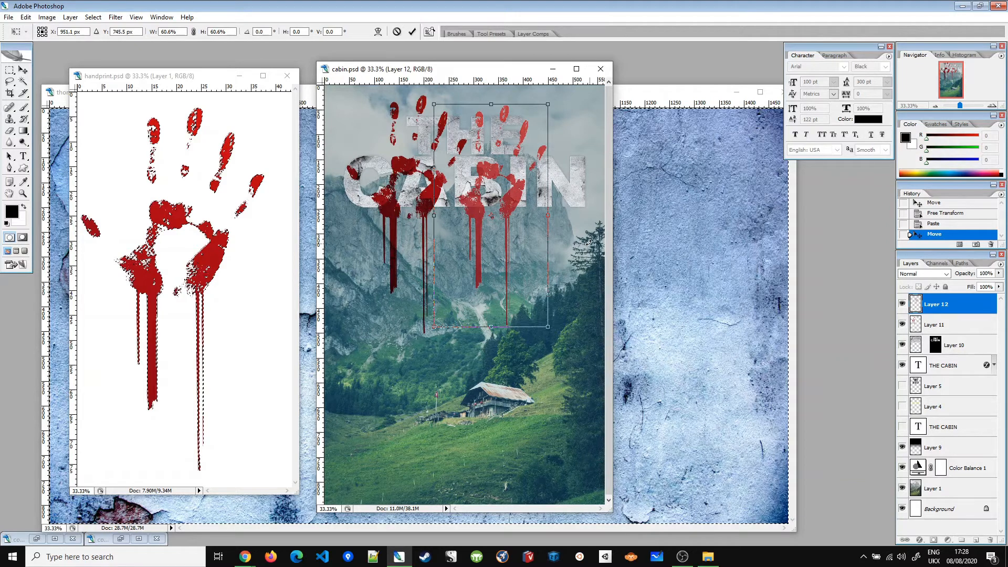
pyautogui.press('Return')
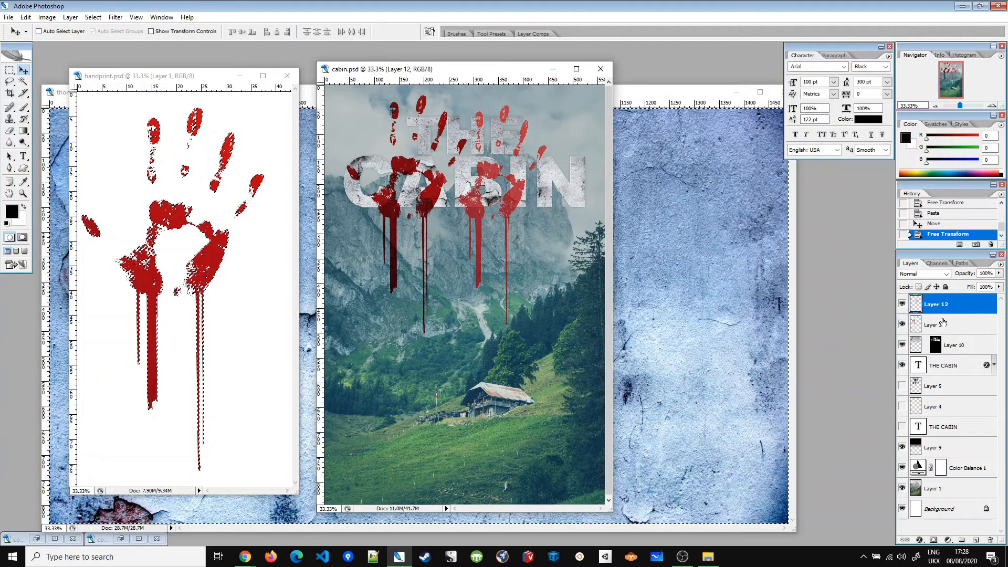
pyautogui.moveTo(943, 322); pyautogui.dragTo(990, 539)
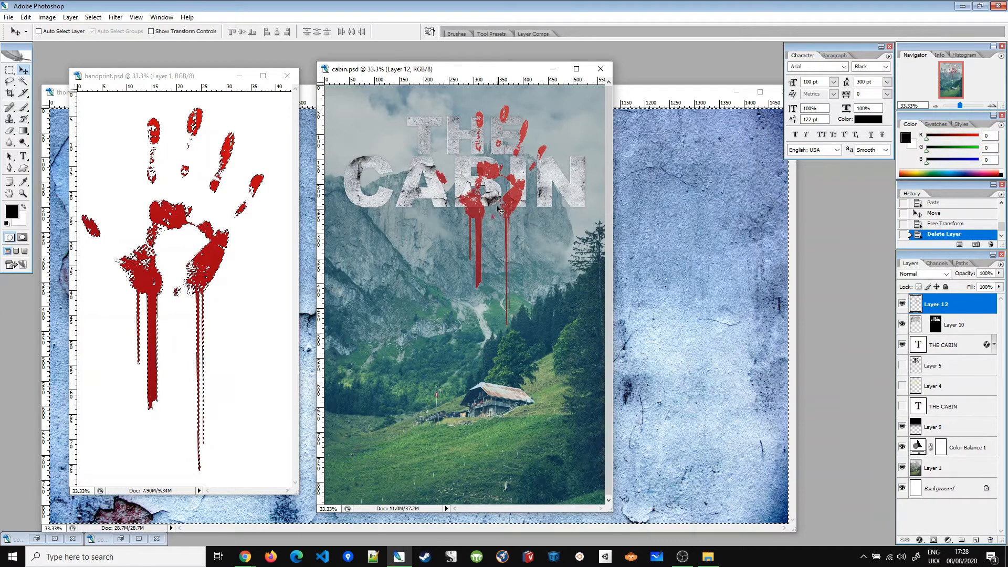
# - Shrink the handprint on Layer 12 to about 80.1% and position it over the letter B of CABIN
pyautogui.moveTo(520, 193); pyautogui.dragTo(498, 193)
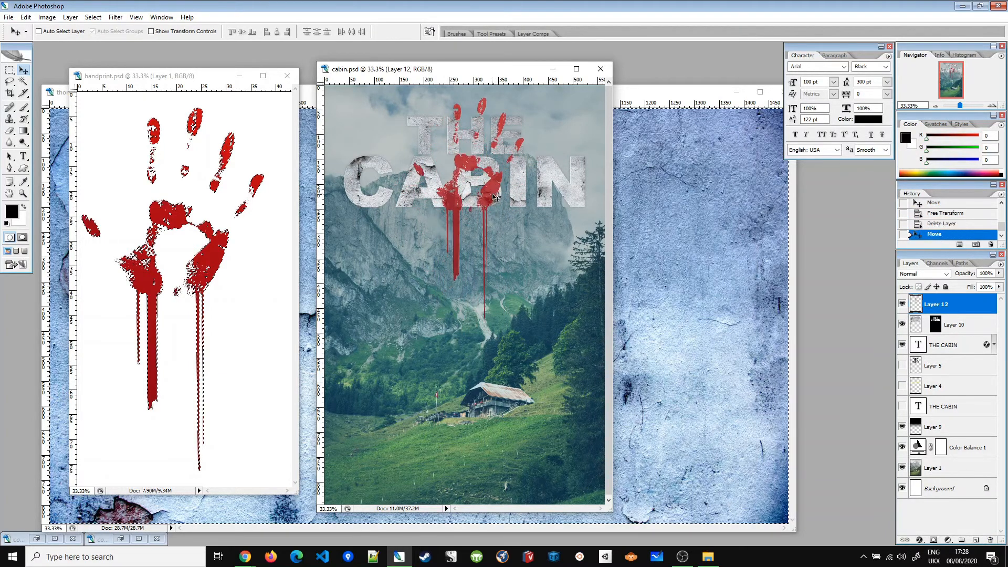
pyautogui.hotkey('ctrl', 't')
pyautogui.moveTo(526, 97); pyautogui.dragTo(520, 123)
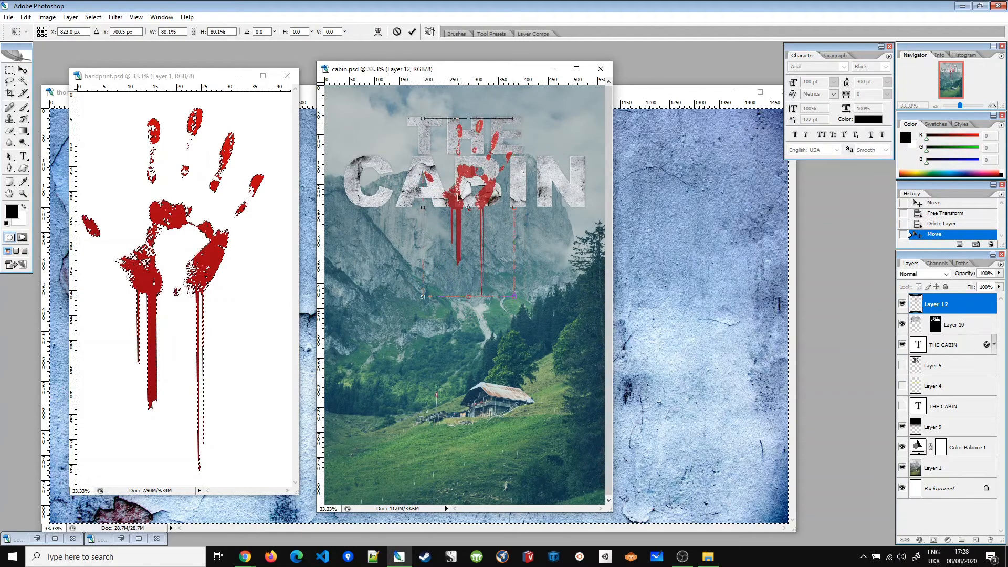
pyautogui.moveTo(454, 206); pyautogui.dragTo(460, 201)
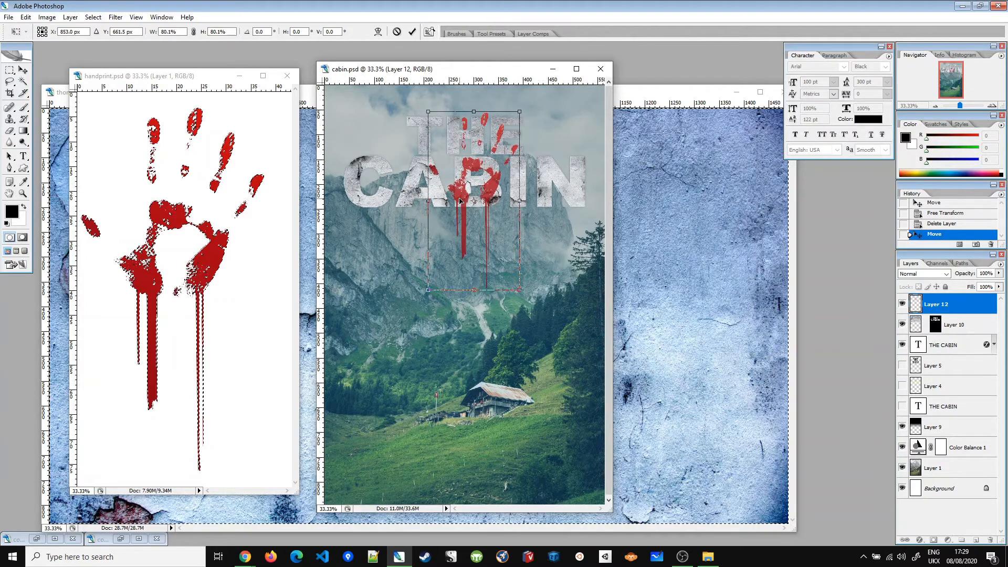
pyautogui.press('Down')
pyautogui.press('Down')
pyautogui.press('Left')
pyautogui.press('Left')
pyautogui.press('Left')
pyautogui.press('Left')
pyautogui.press('Left')
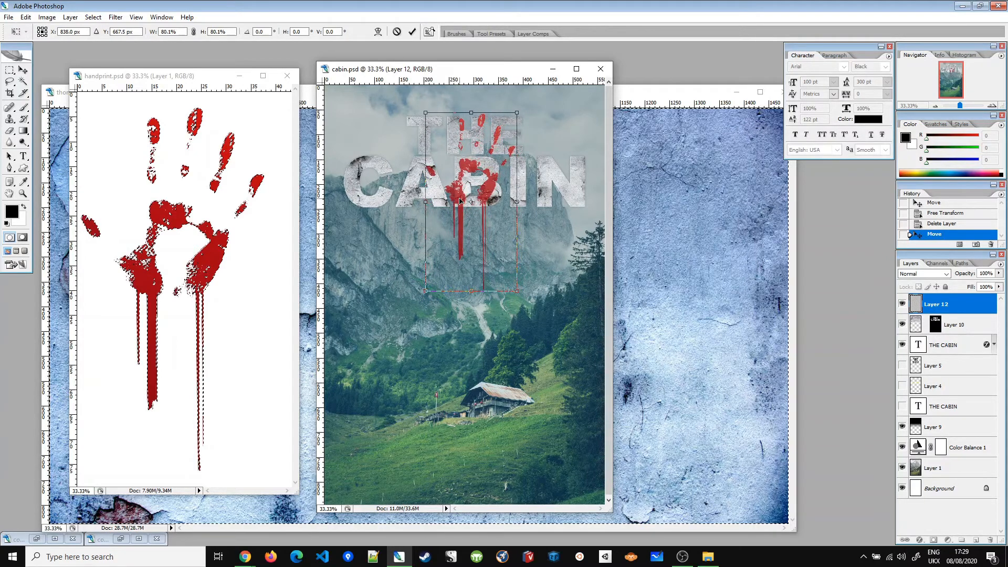
pyautogui.press('Return')
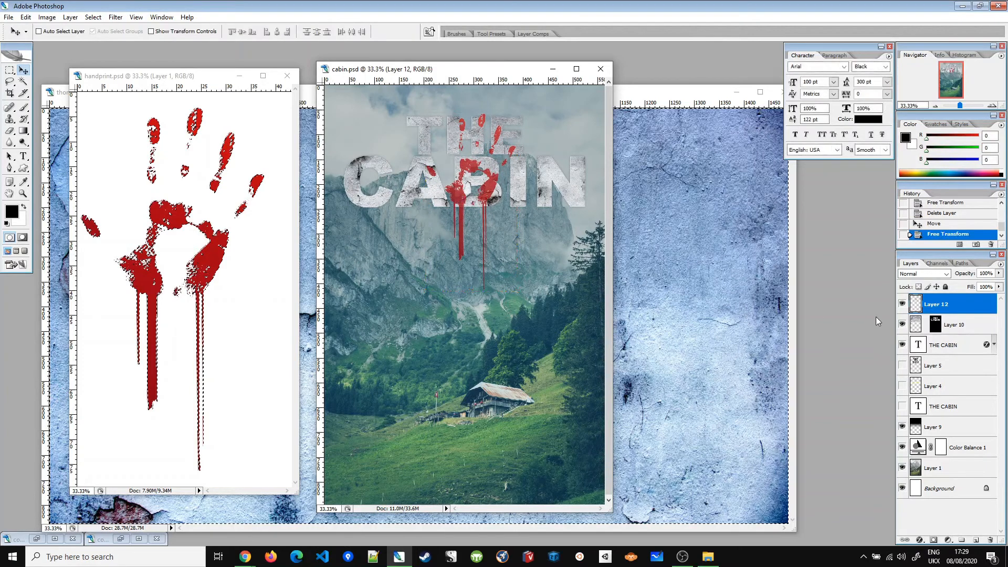
# - Mask Layer 12 with the outline of the visible THE CABIN text so the handprint shows only inside the letters
pyautogui.keyDown('ctrl'); pyautogui.click(920, 348); pyautogui.keyUp('ctrl')
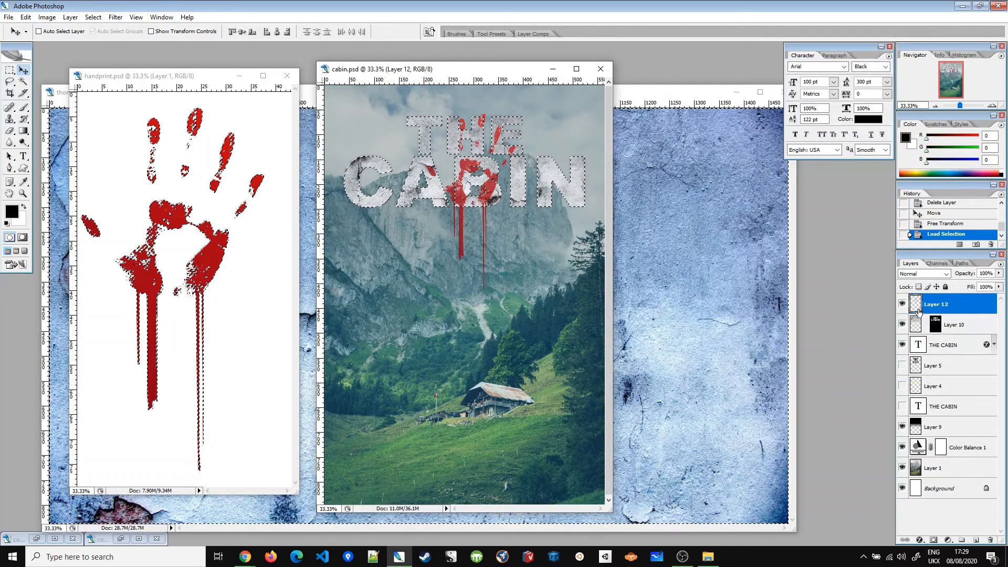
pyautogui.click(933, 540)
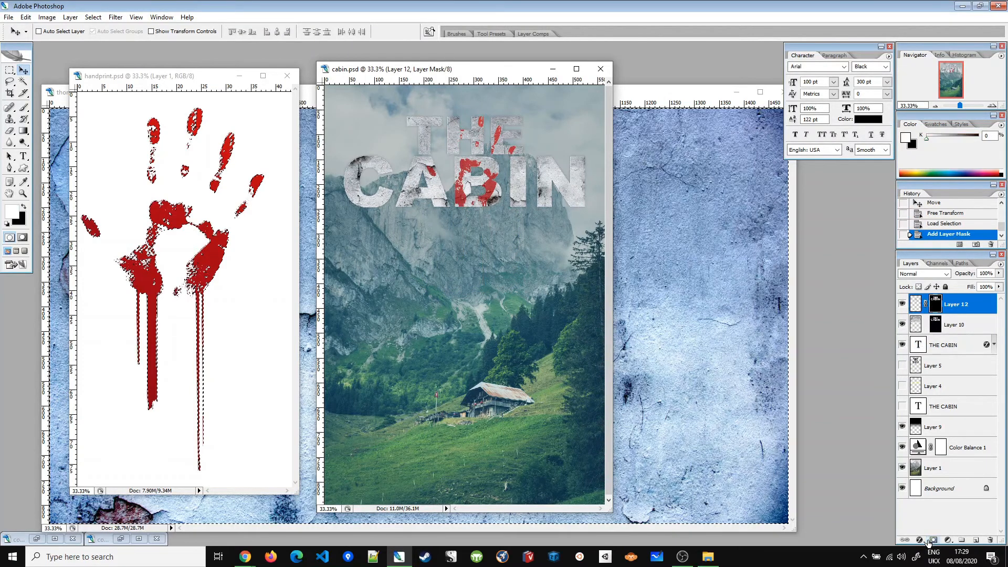